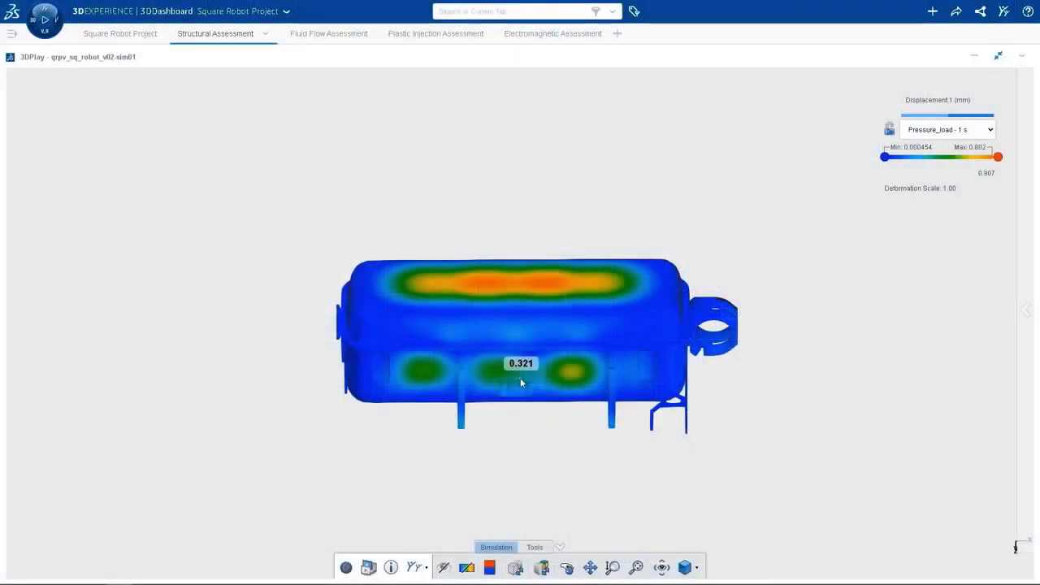
- Zoom into the Structural Assessment displacement plot for Pressure_load - 1 s on the Square Robot housing
scroll(520, 378, up, 3)
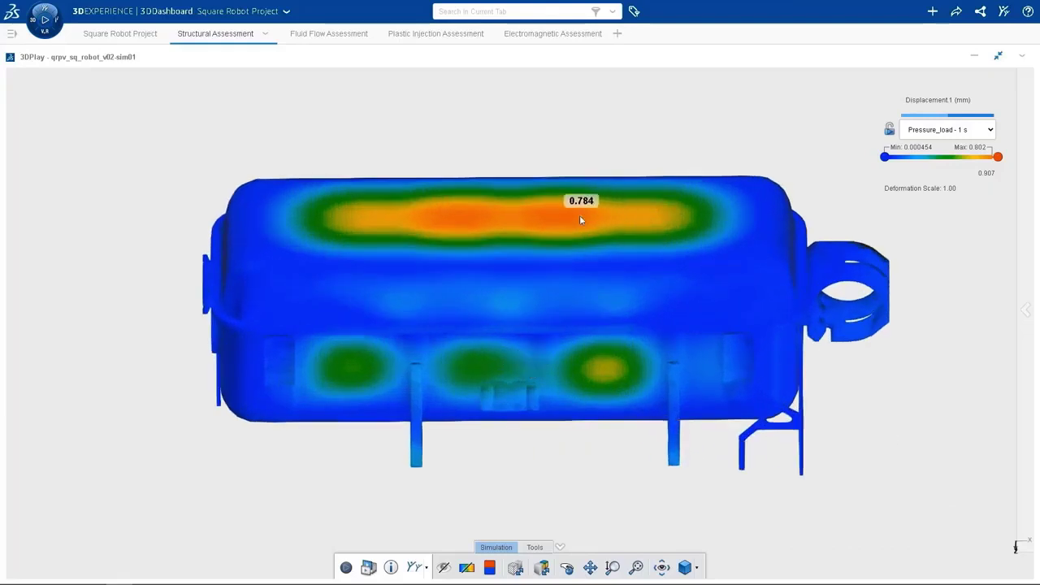
- Animate the structural deformation, then load the Pack+Cool pack pressure result on the plastic part
click(443, 567)
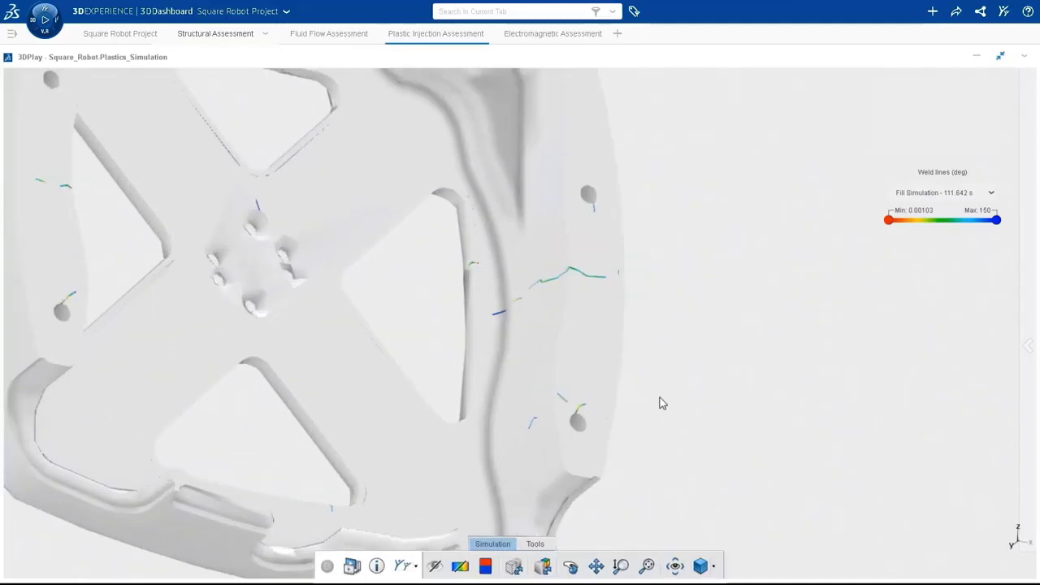
mouse_move(557, 262)
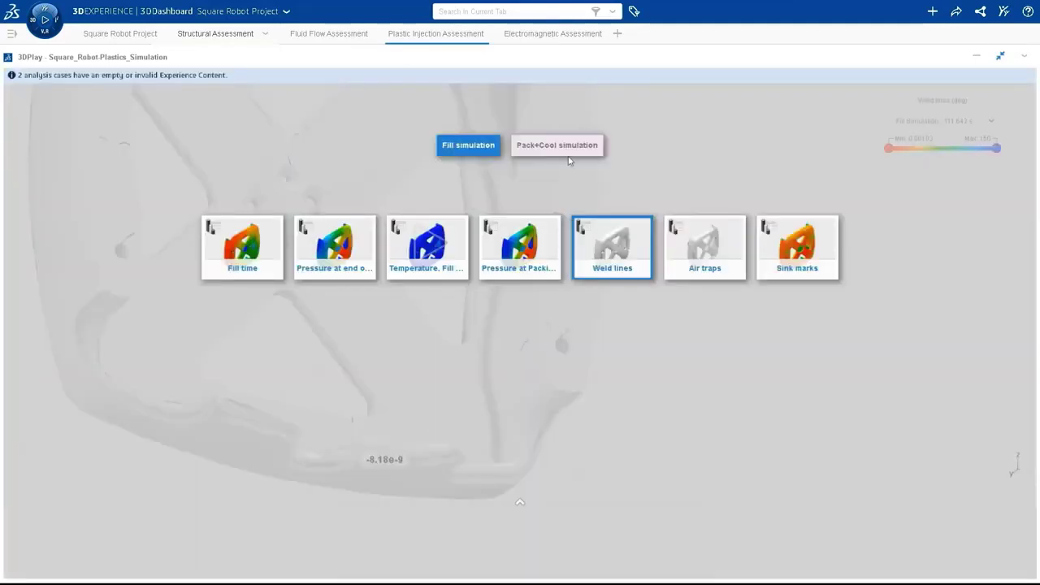
click(569, 148)
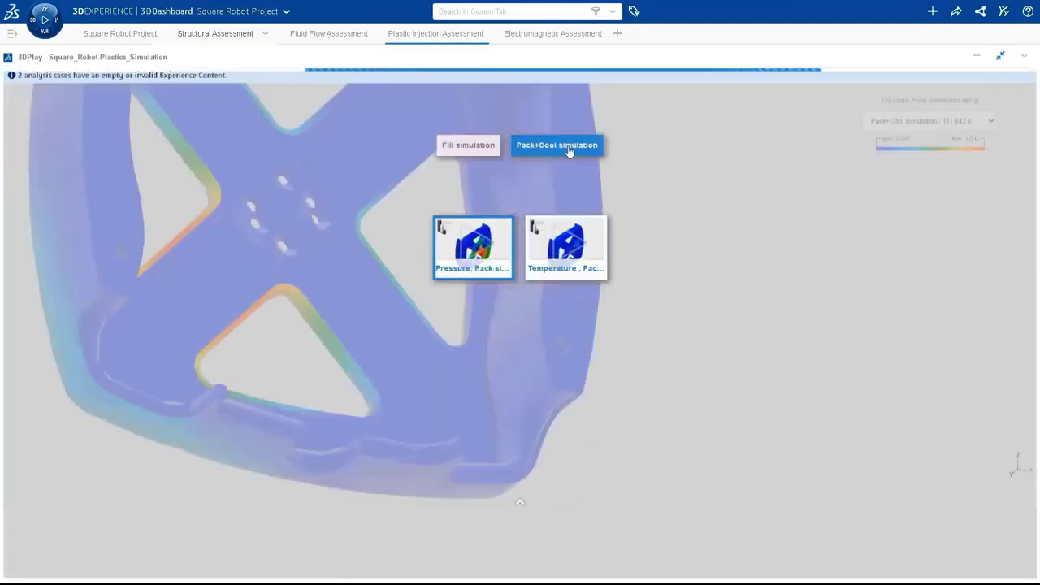
click(503, 270)
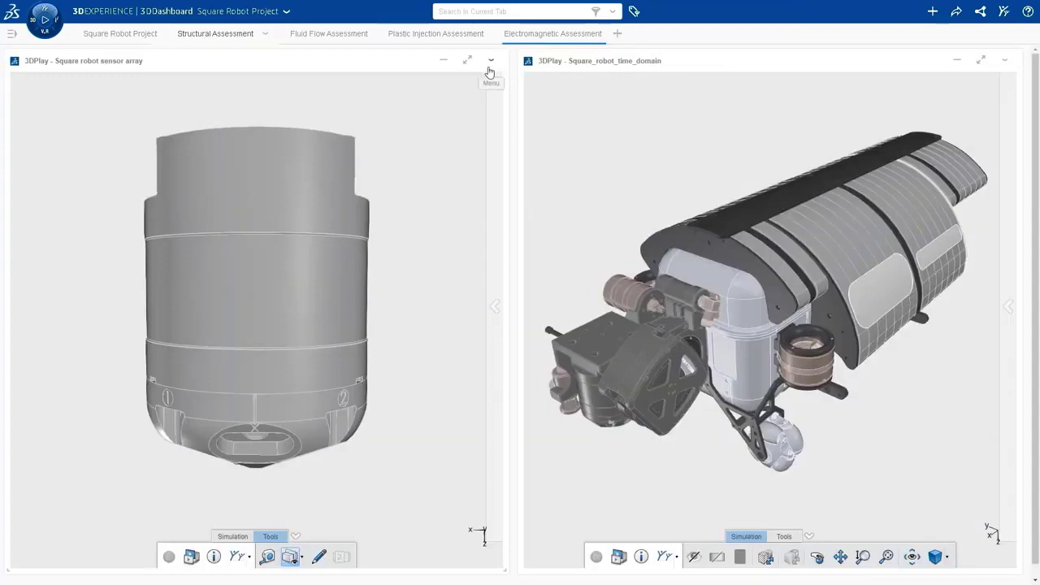
- Show the electric-field result on the Electromagnetic Assessment tab and animate it through its phases
click(468, 61)
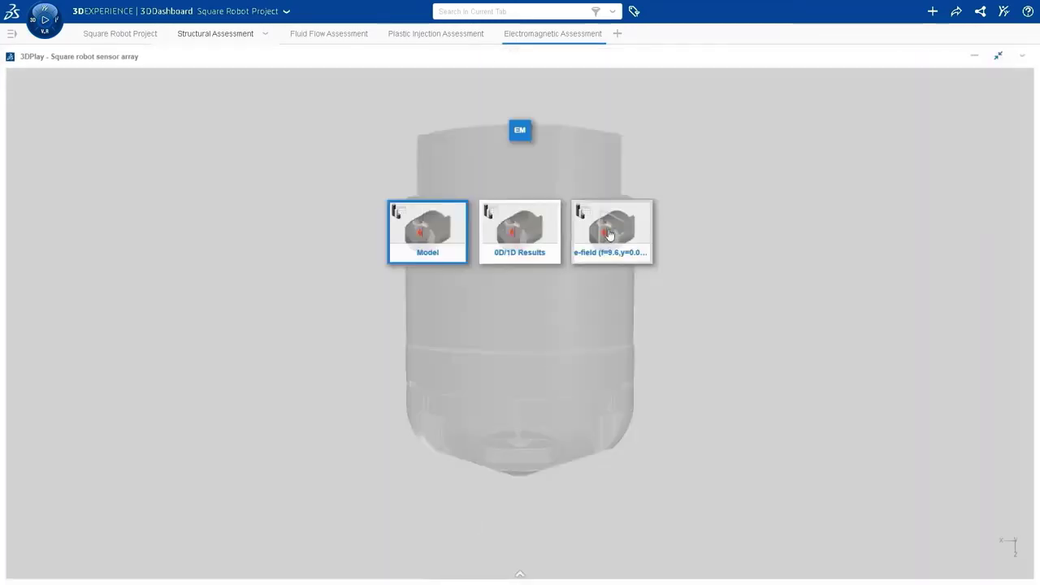
click(609, 234)
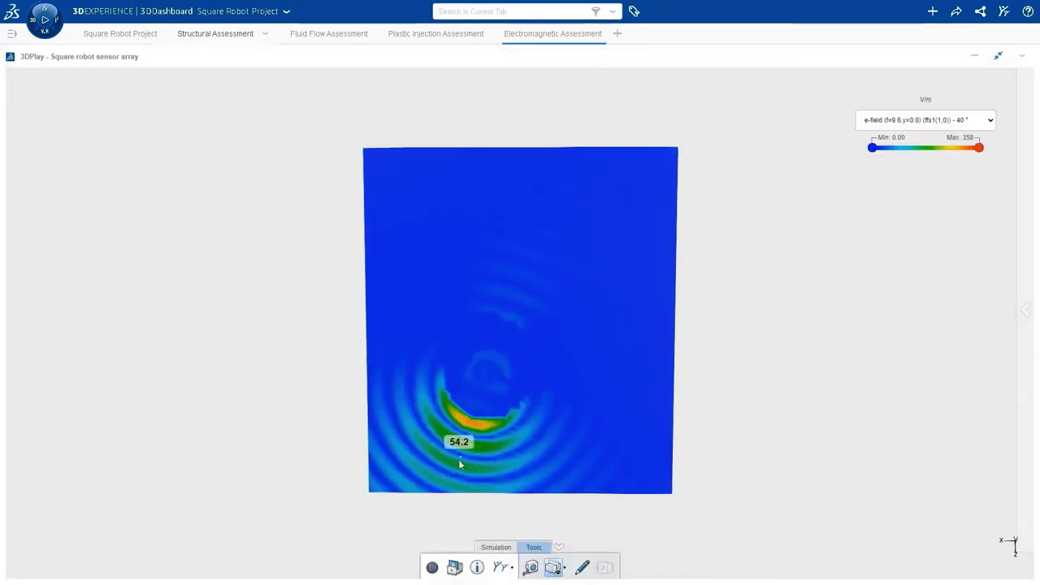
click(433, 567)
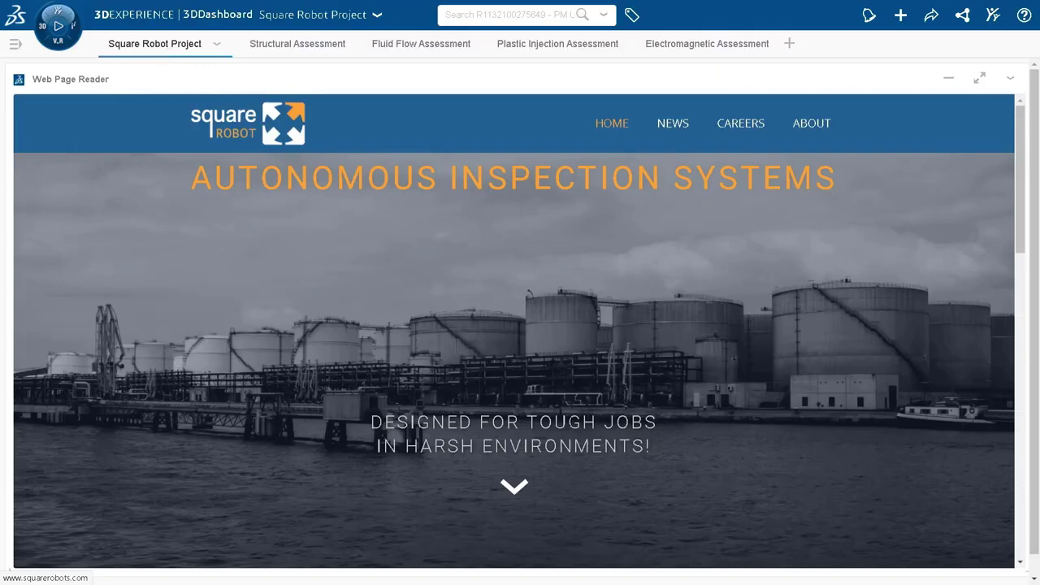
- Scroll the company web page down to its What We Do section and back up
scroll(573, 425, down, 5)
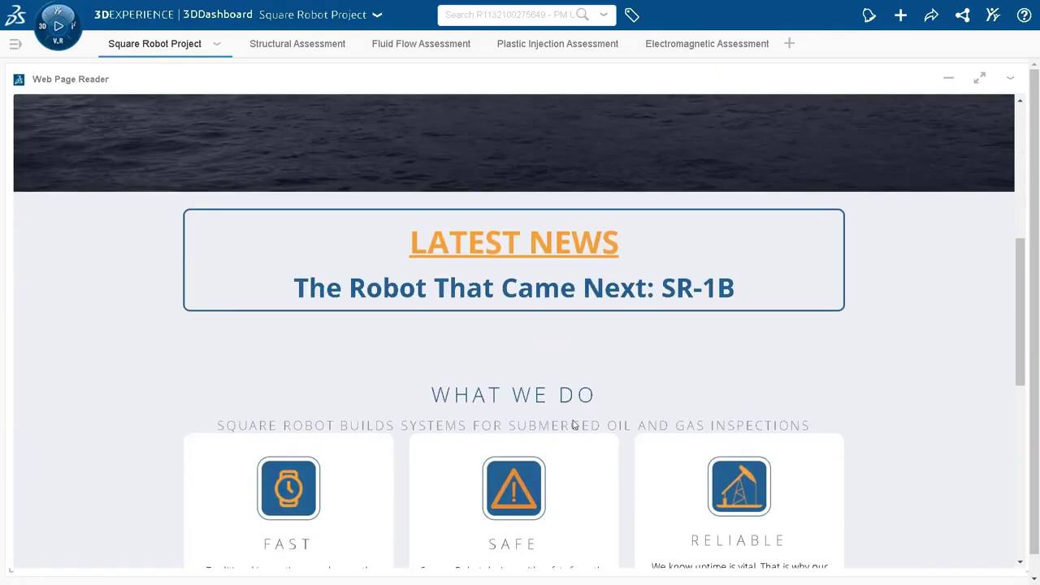
scroll(574, 425, down, 2)
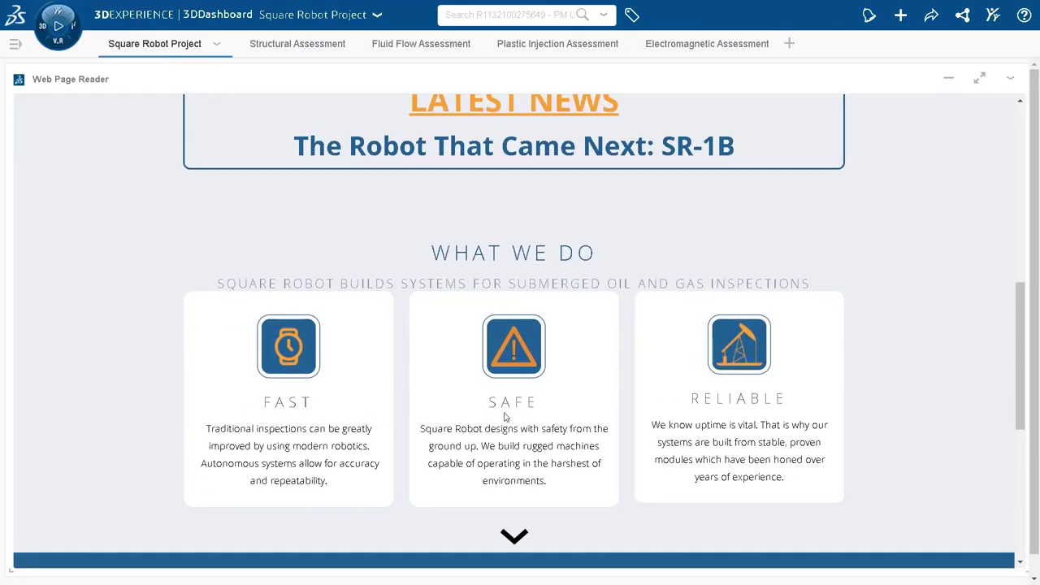
scroll(937, 365, up, 7)
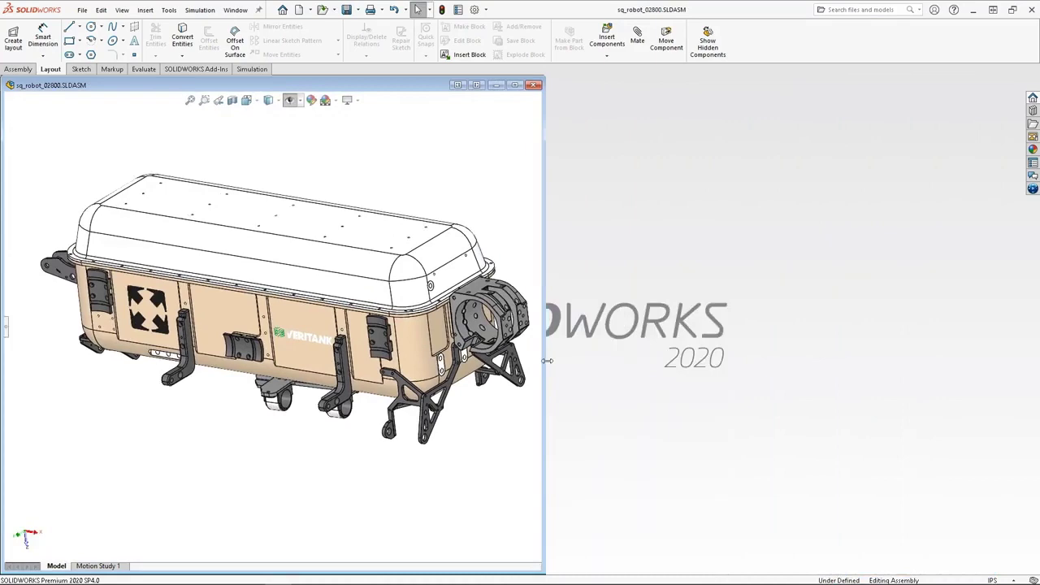
- Save the top-level sq_robot_02800 assembly and all its listed files to 3DEXPERIENCE
click(642, 126)
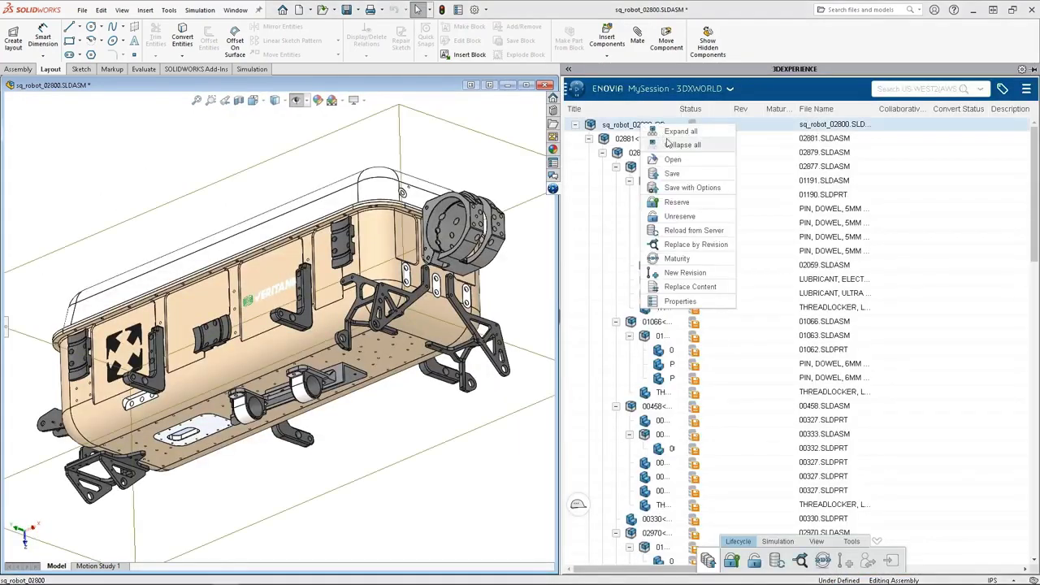
click(704, 188)
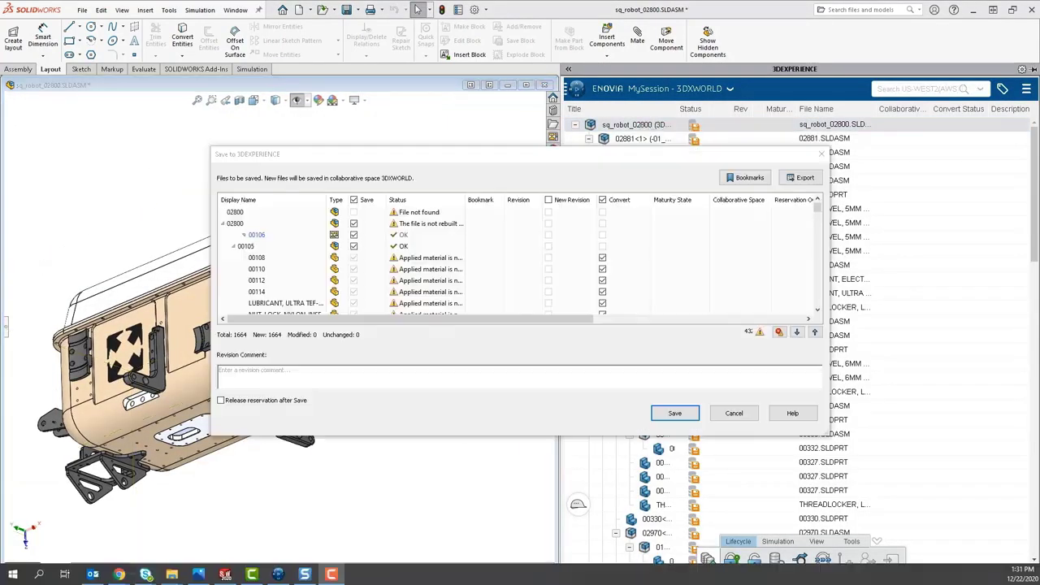
click(675, 414)
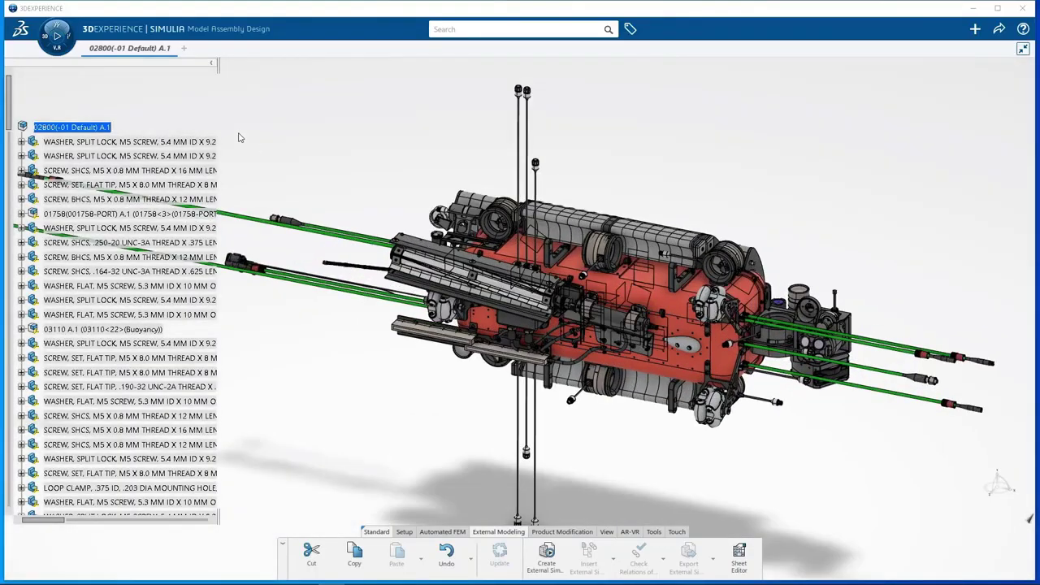
- Launch SIMULIA Structural Model Creation on the robot assembly from the compass
click(57, 35)
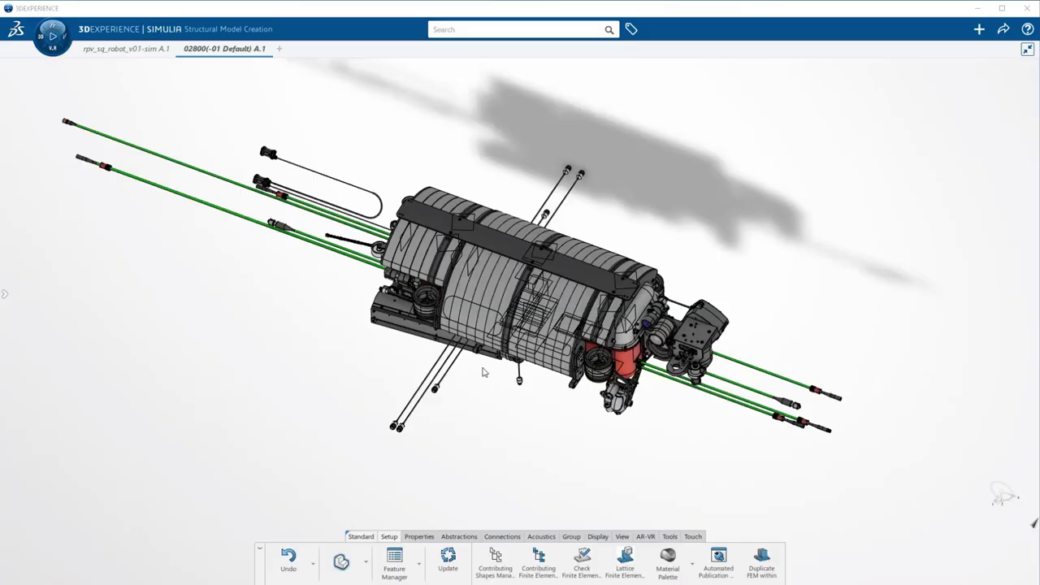
middle_drag(484, 371, 473, 470)
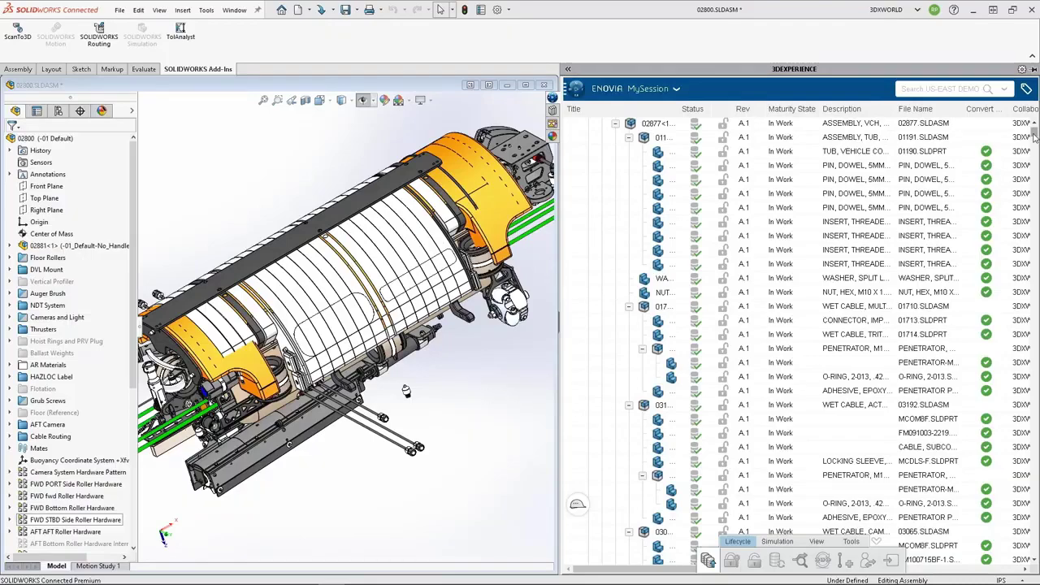
drag(1034, 137, 1035, 145)
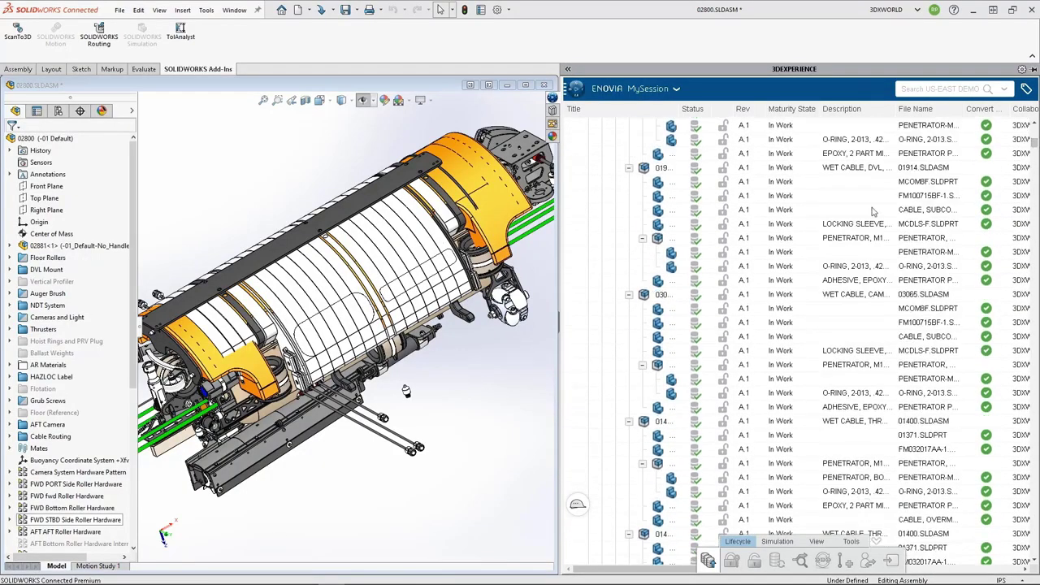
click(577, 92)
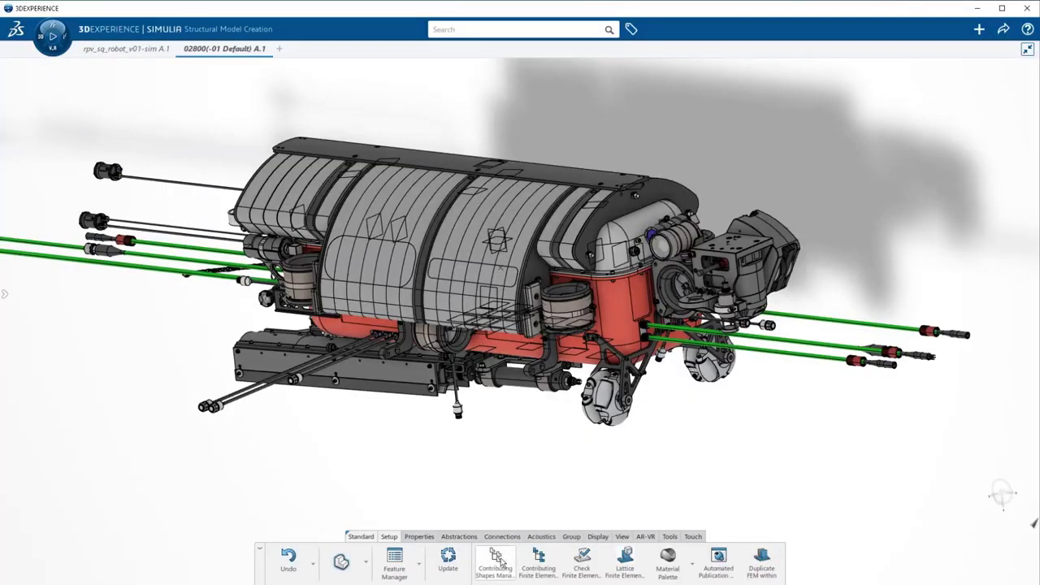
- Add the blue bracket to the contributing shapes, bringing the set to 19 parts
click(496, 560)
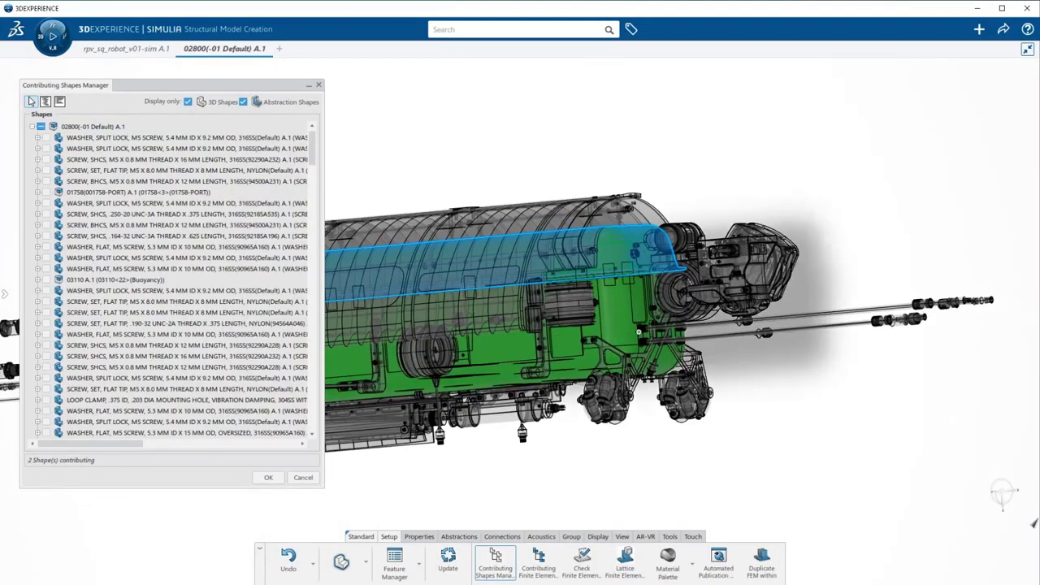
click(690, 365)
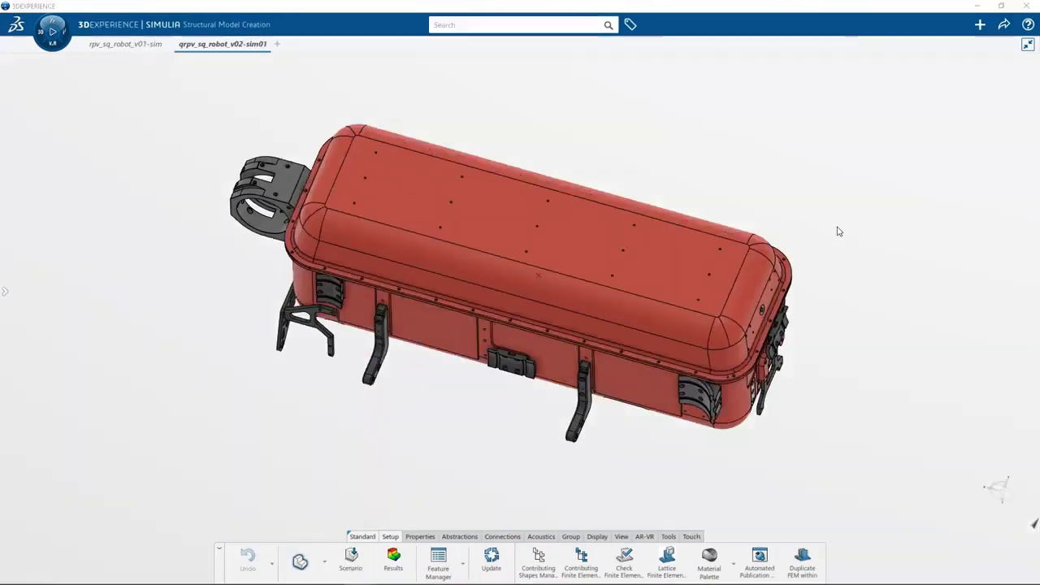
- Begin the finite element model and generate a 9mm tetrahedral mesh on the lid
right_click(837, 226)
click(861, 358)
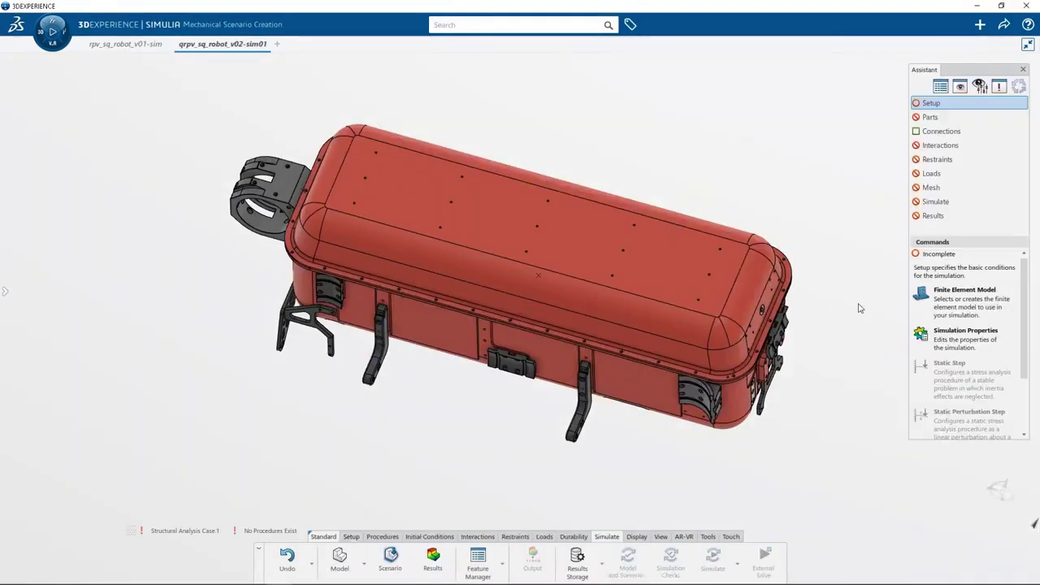
click(924, 295)
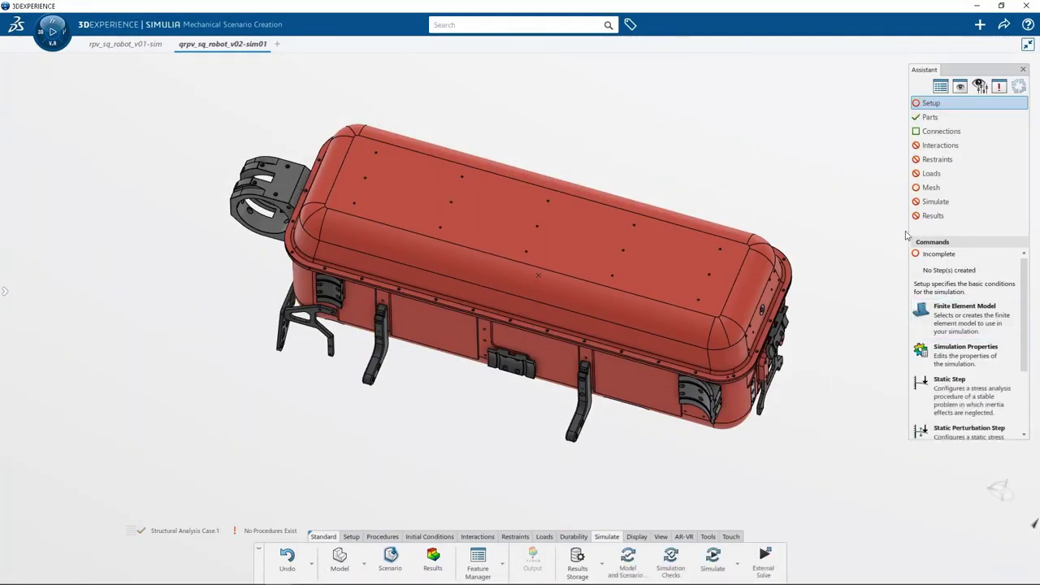
click(933, 190)
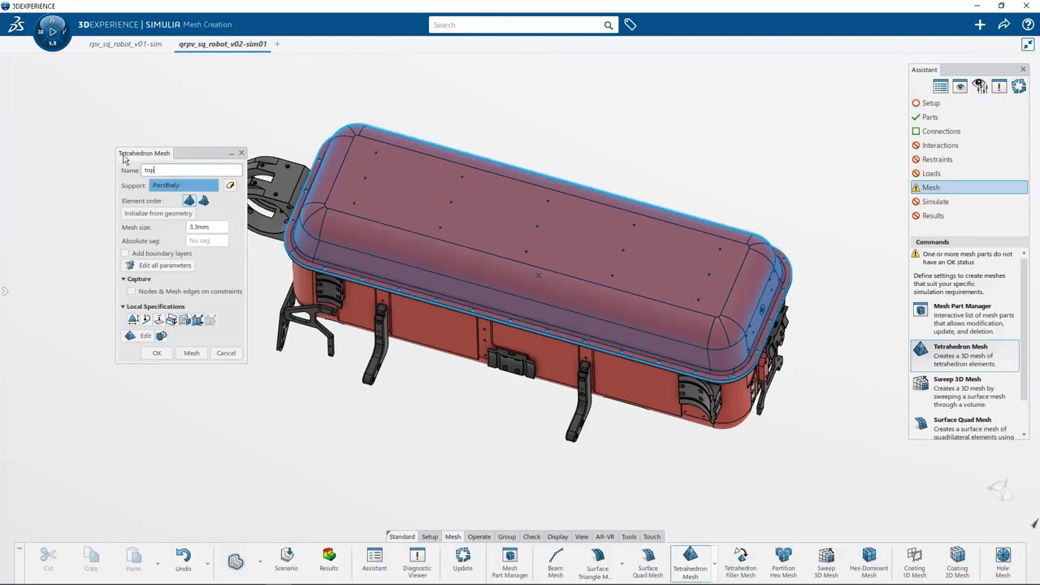
click(191, 364)
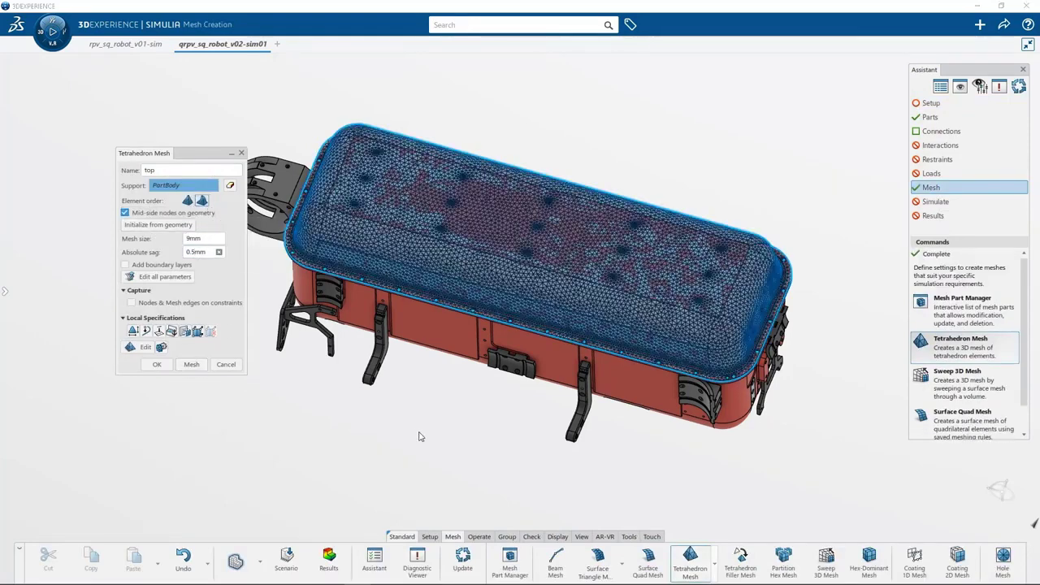
click(160, 365)
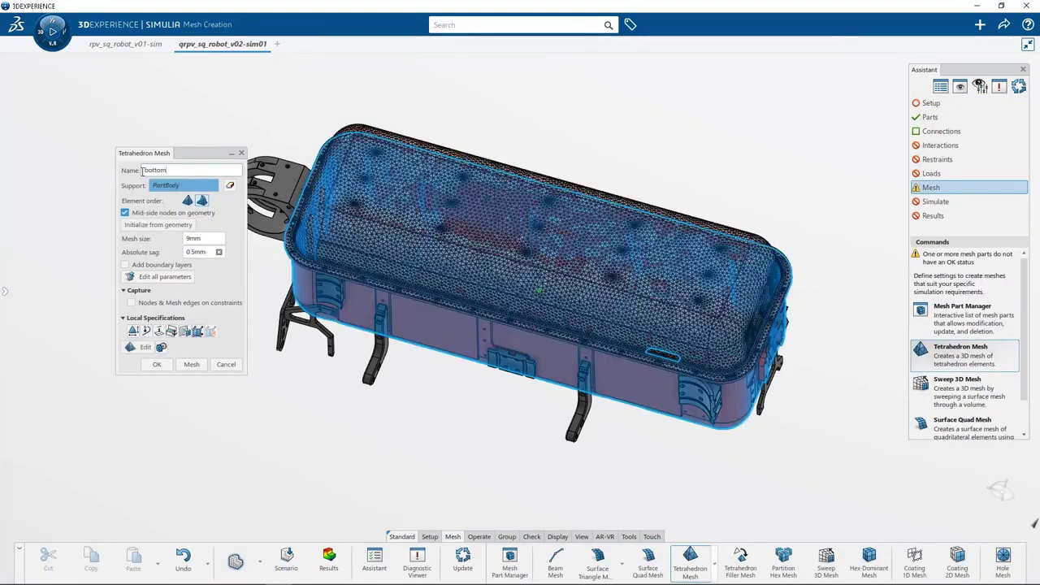
- Mesh the body with tetrahedra, hide the lid, and update the mesh to include the plate
click(191, 364)
click(157, 364)
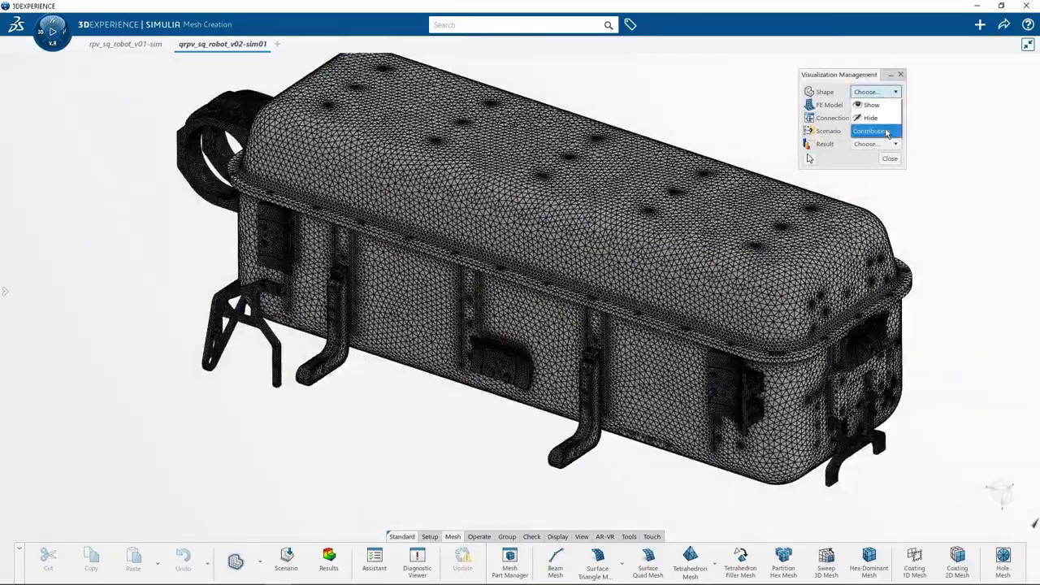
click(886, 133)
click(464, 559)
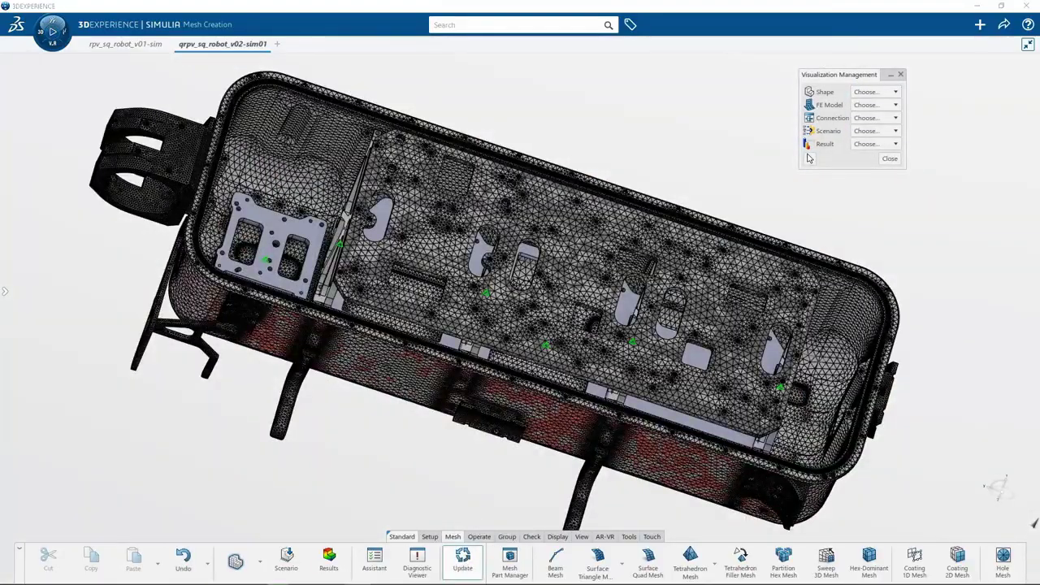
- Display the housing shaded instead of meshed in Visualization Management
click(894, 91)
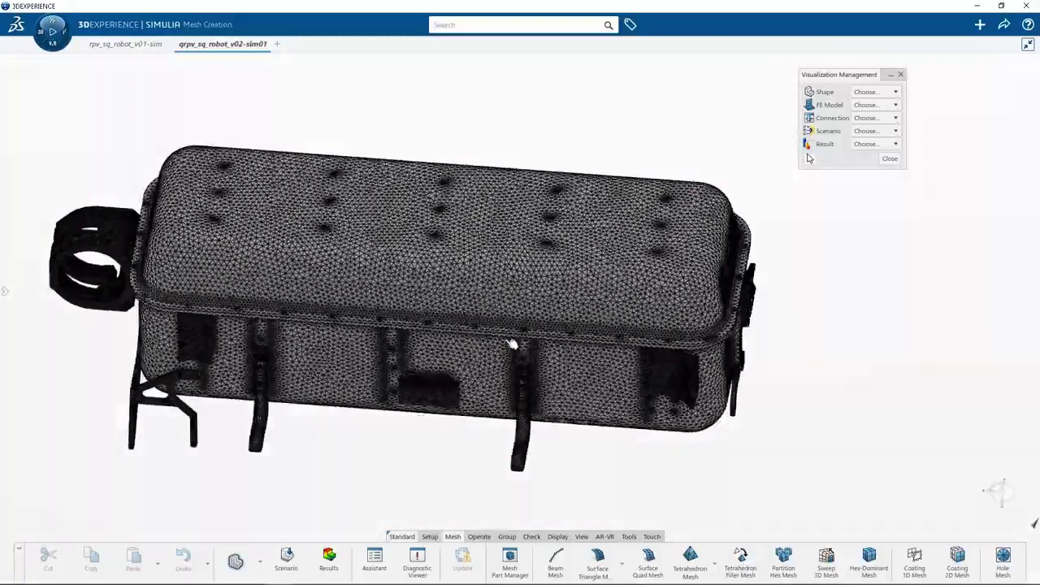
click(894, 92)
click(870, 132)
click(890, 159)
- Create a tie connection using the tub's top rim face as the first support
click(943, 133)
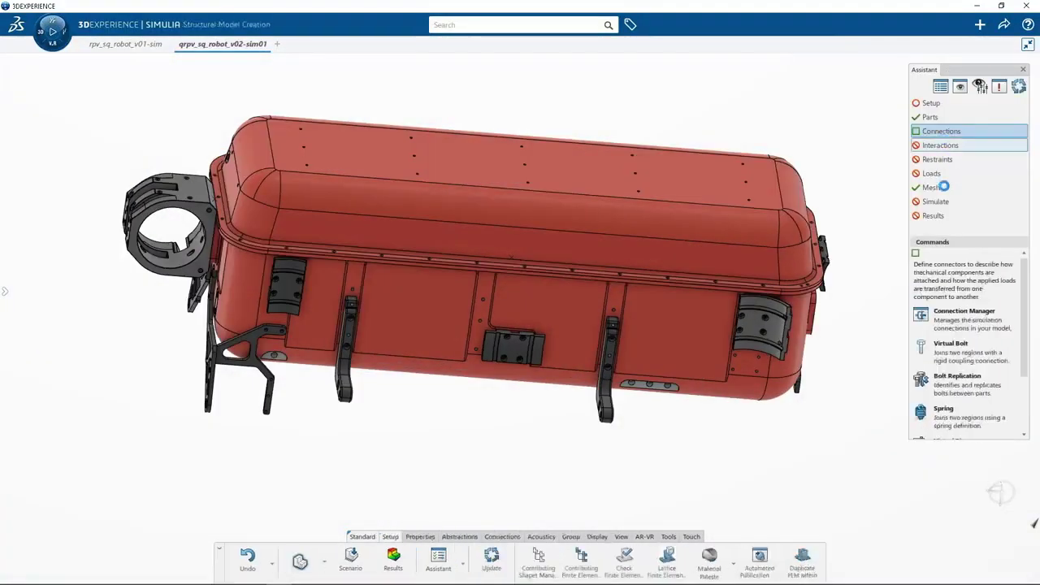
click(503, 538)
click(588, 560)
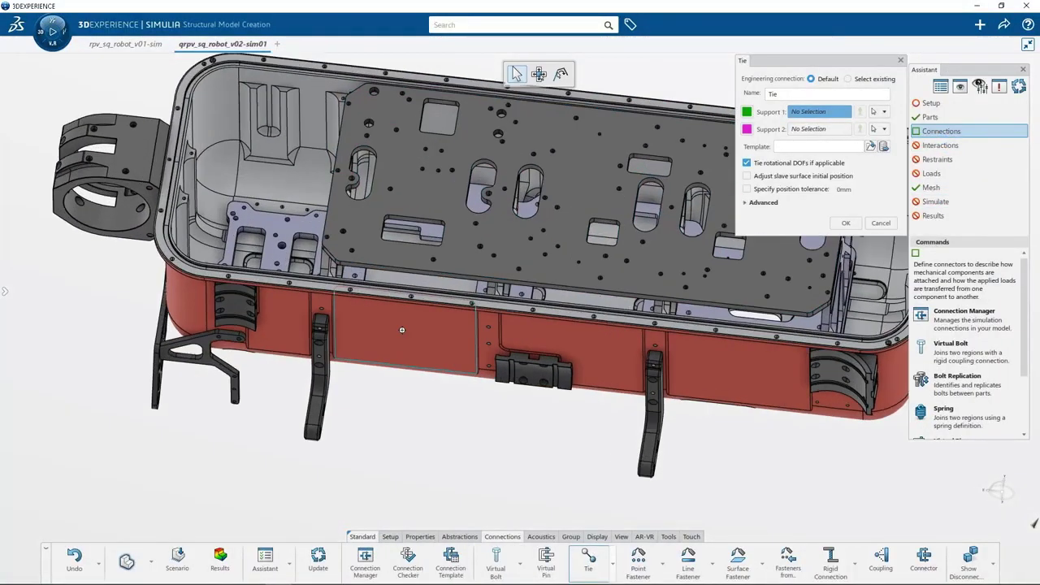
click(695, 153)
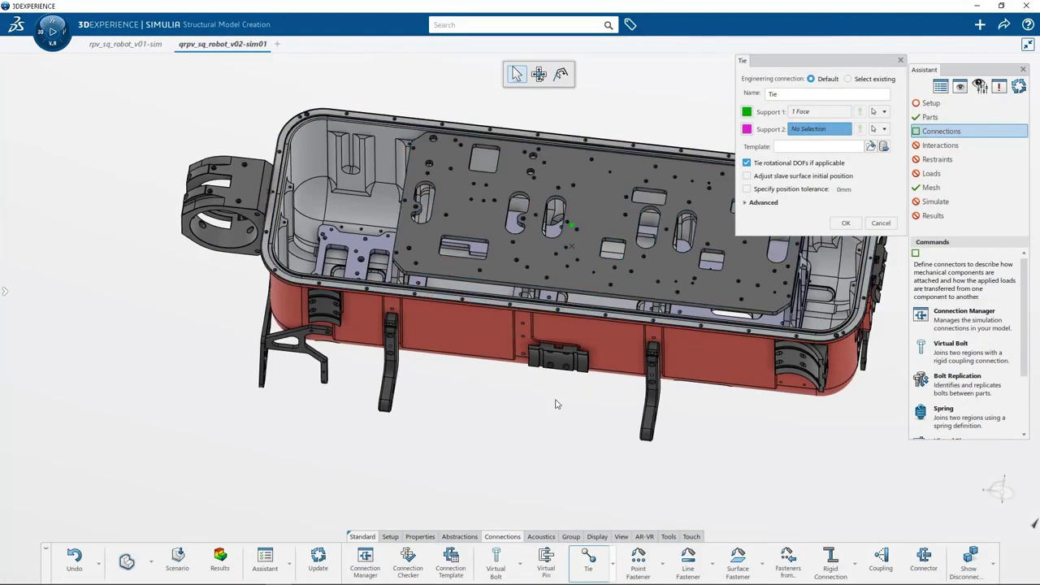
- Add a virtual bolt connection supported on an inner frame face and check the bolt locations
middle_drag(556, 404, 569, 211)
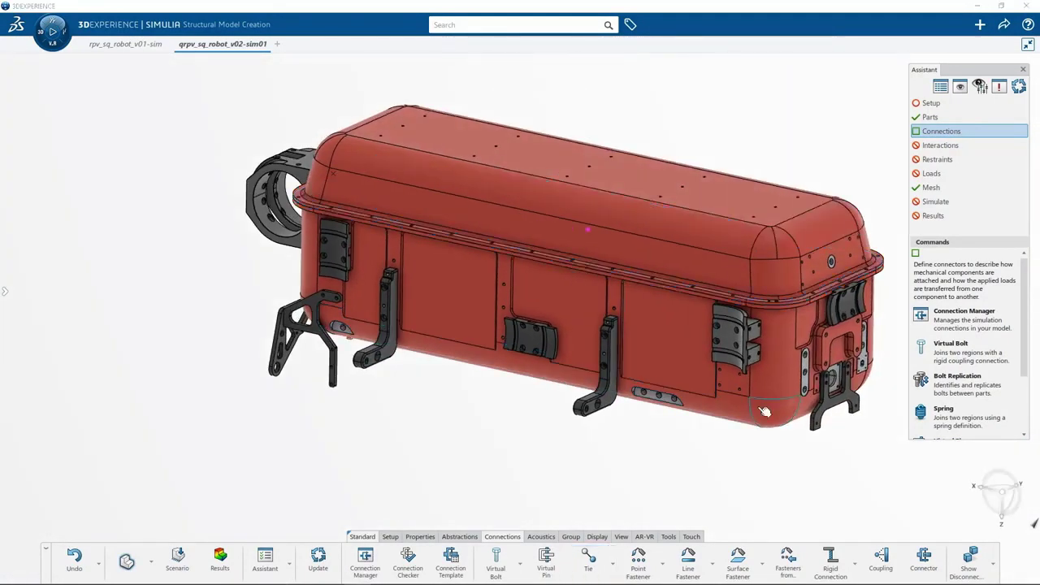
click(611, 291)
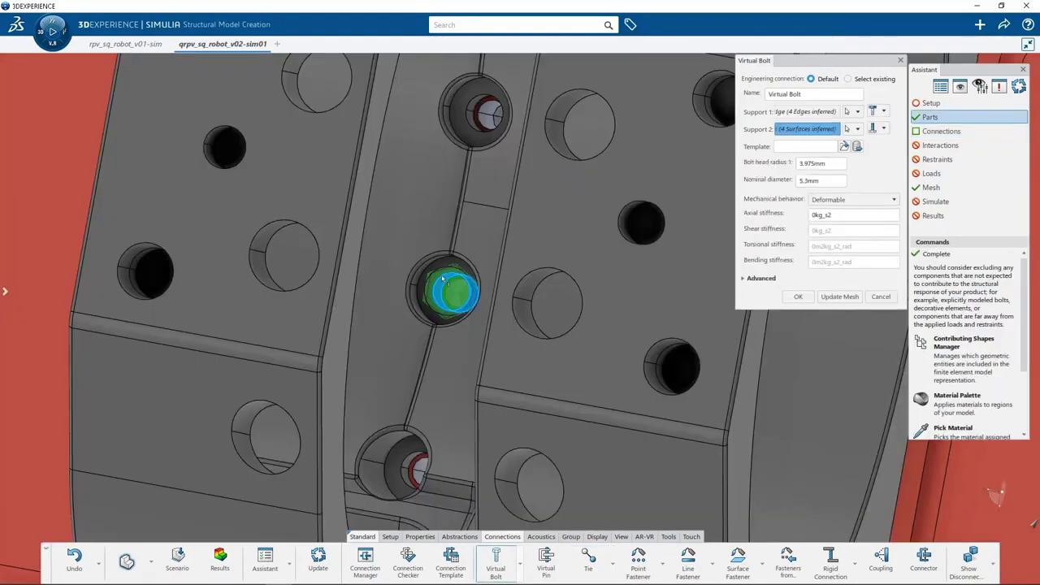
click(798, 297)
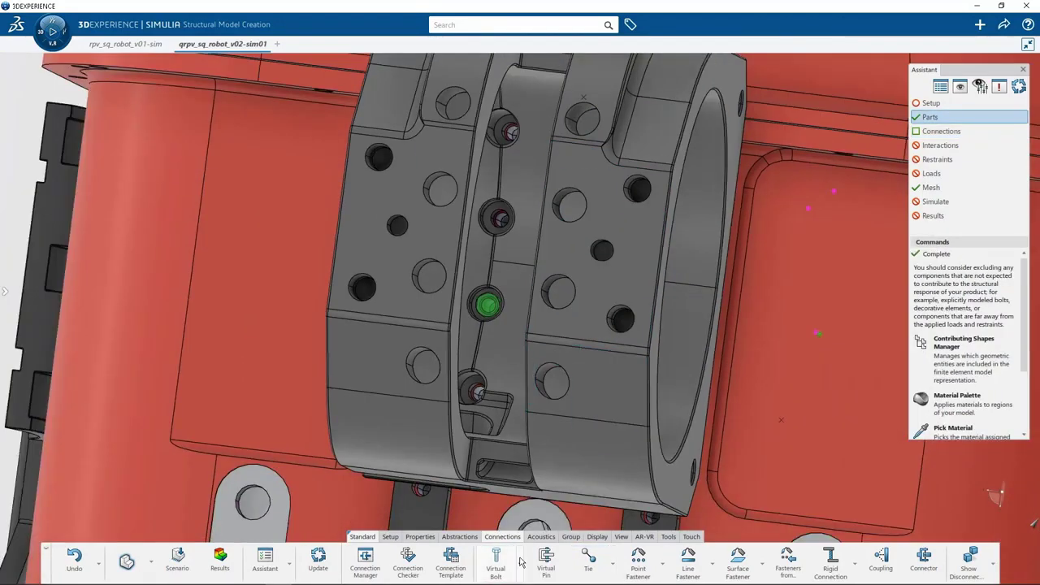
middle_drag(817, 334, 797, 259)
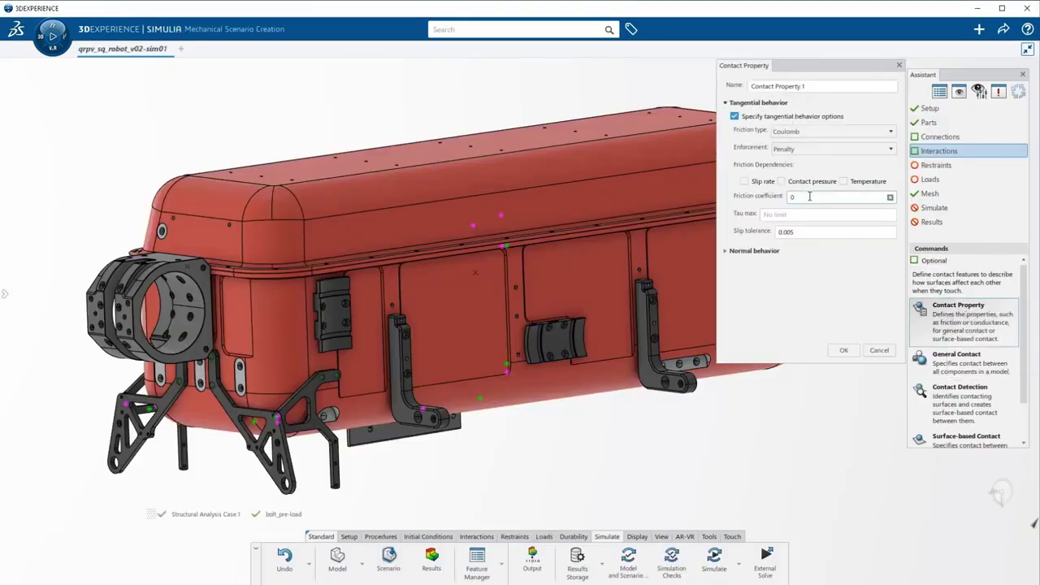
- Confirm Contact Property 1 with Coulomb friction and the bolt force load
click(841, 351)
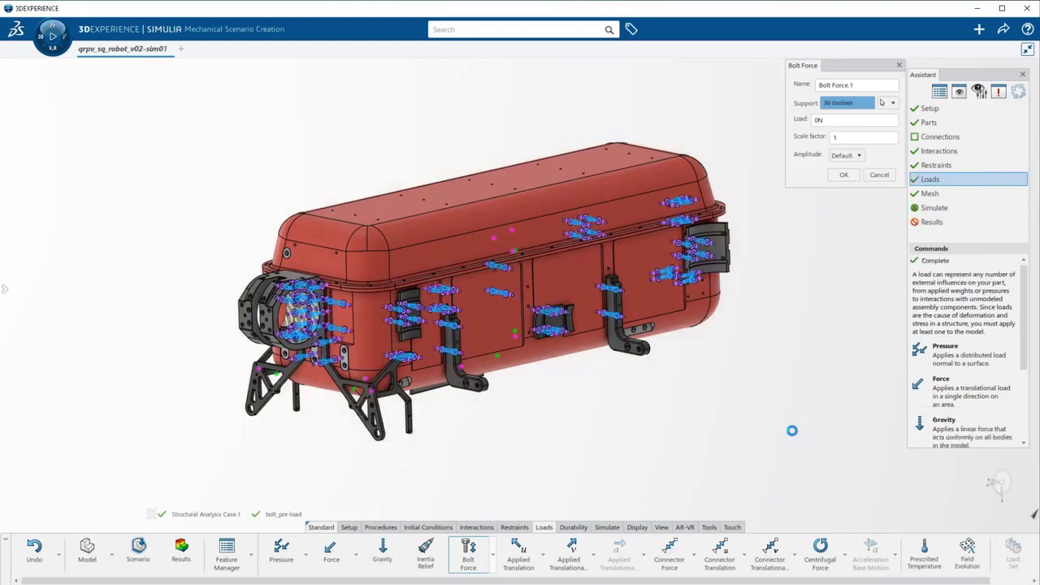
click(843, 174)
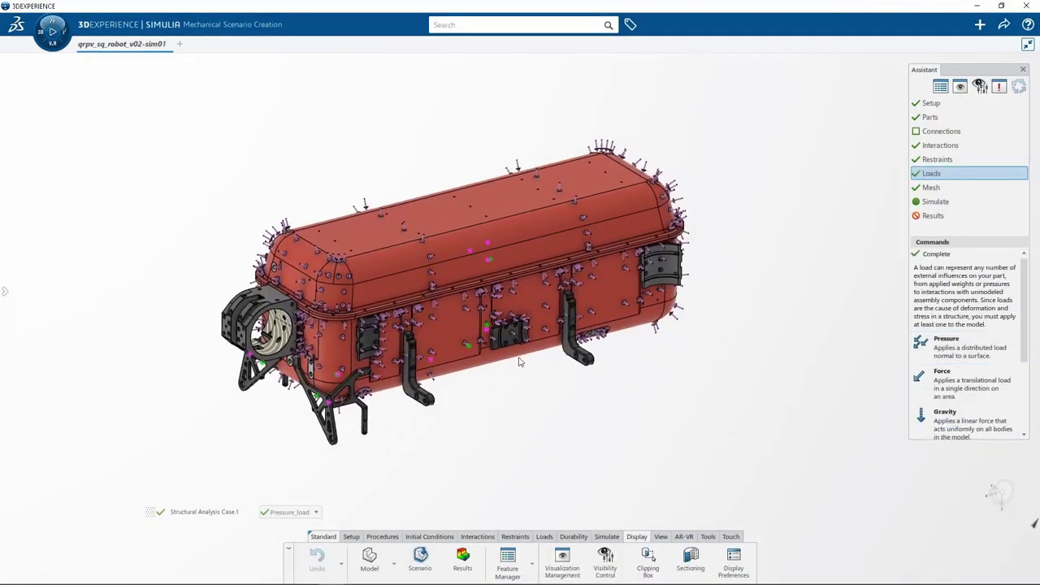
- Run the structural simulation on the Cloud and view the stress results from the side
click(936, 202)
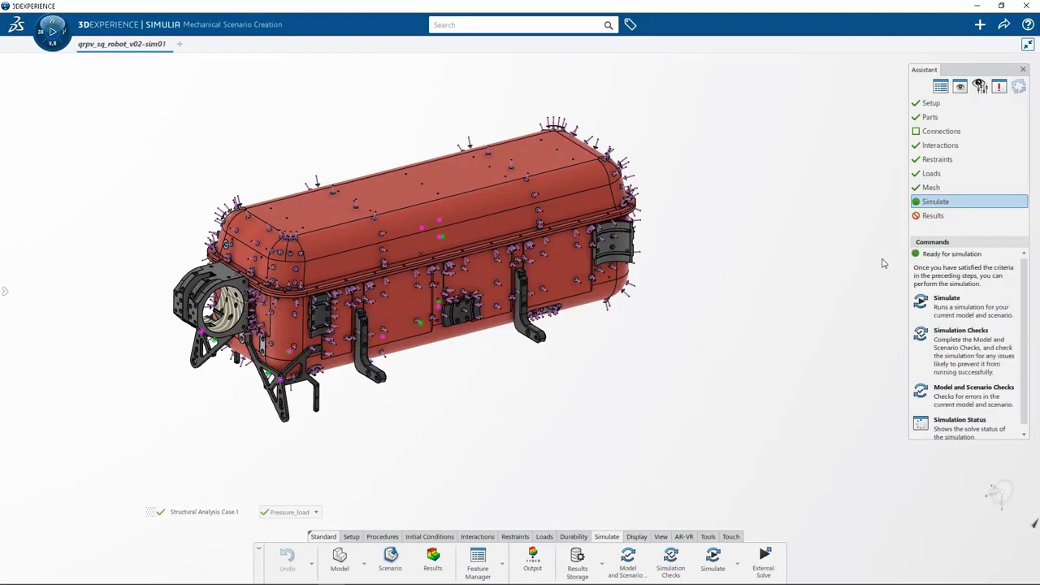
click(922, 304)
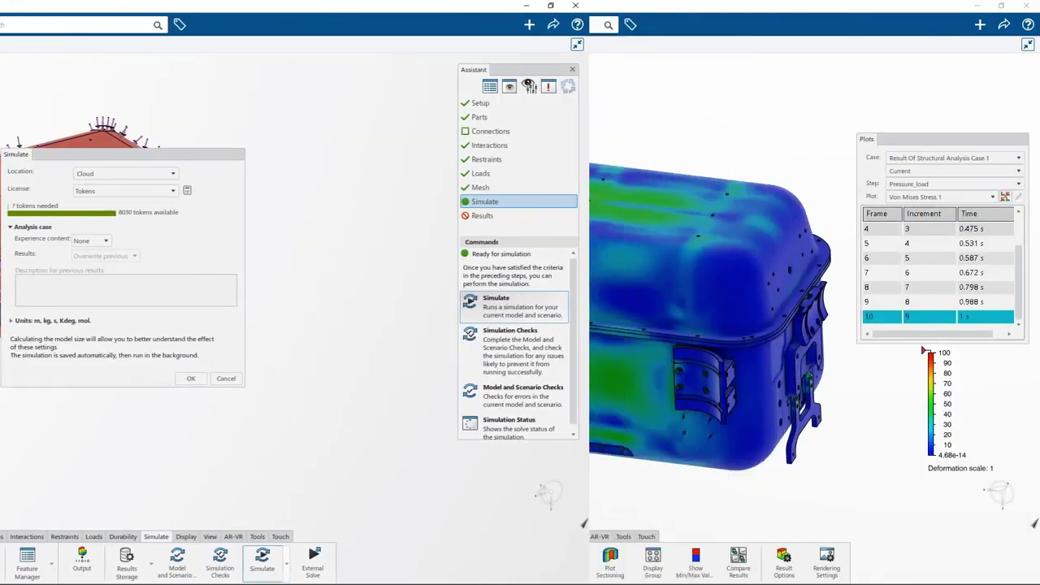
middle_drag(483, 382, 494, 429)
- Hide and re-add the top shell via Display Group to inspect interior von Mises stress
click(652, 561)
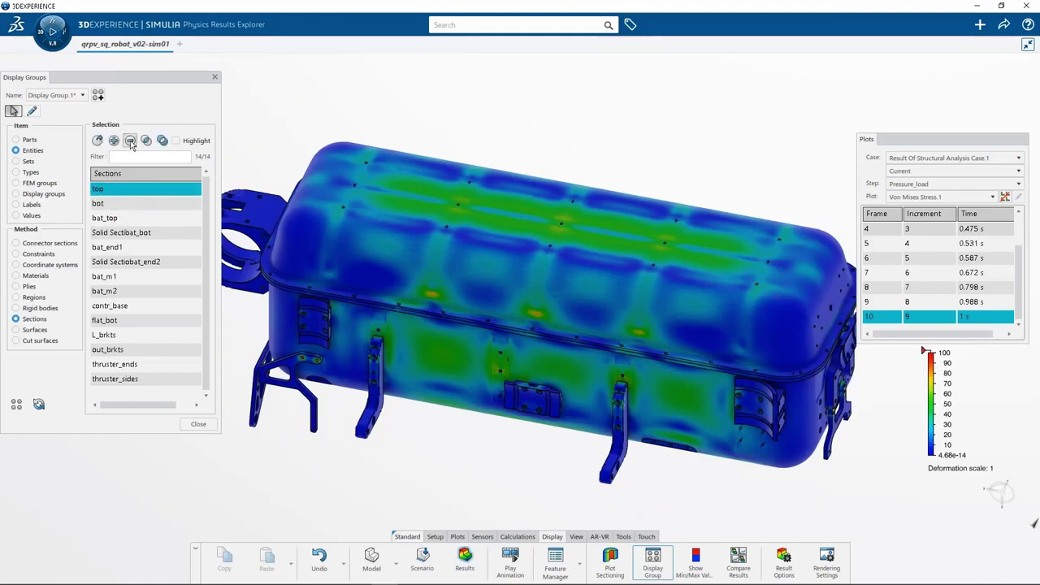
click(130, 142)
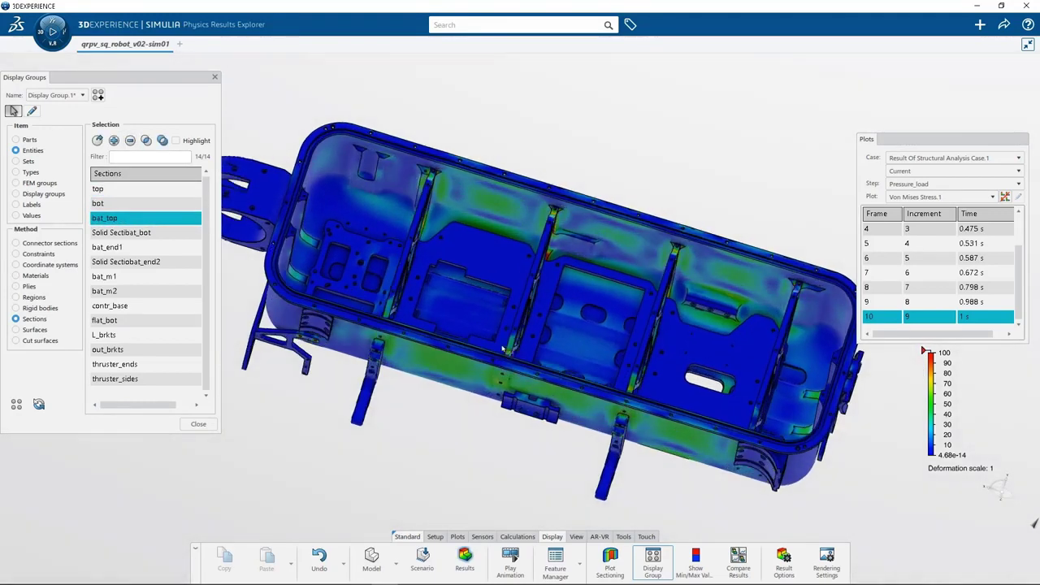
click(102, 189)
click(114, 141)
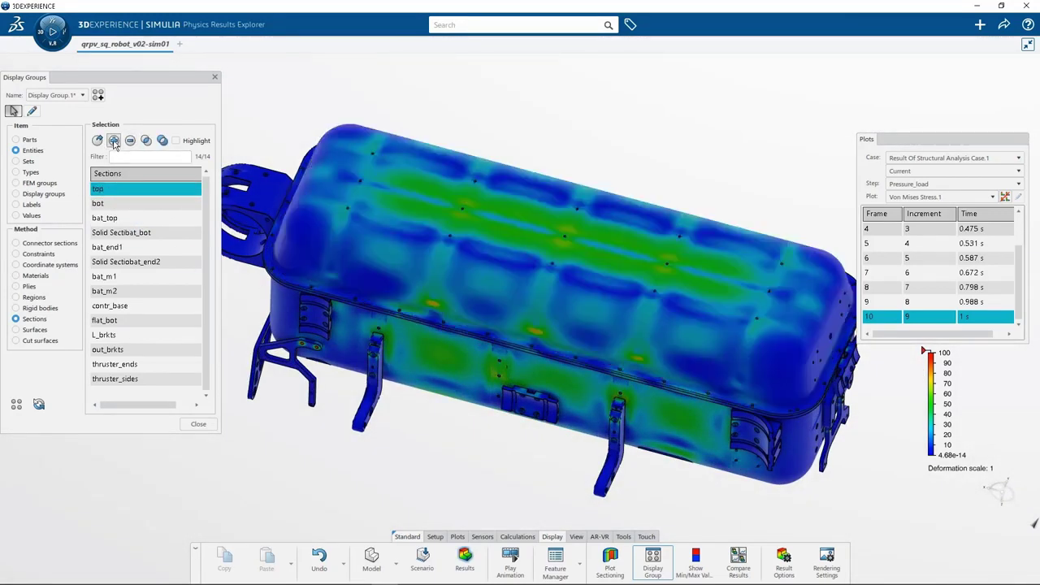
click(198, 425)
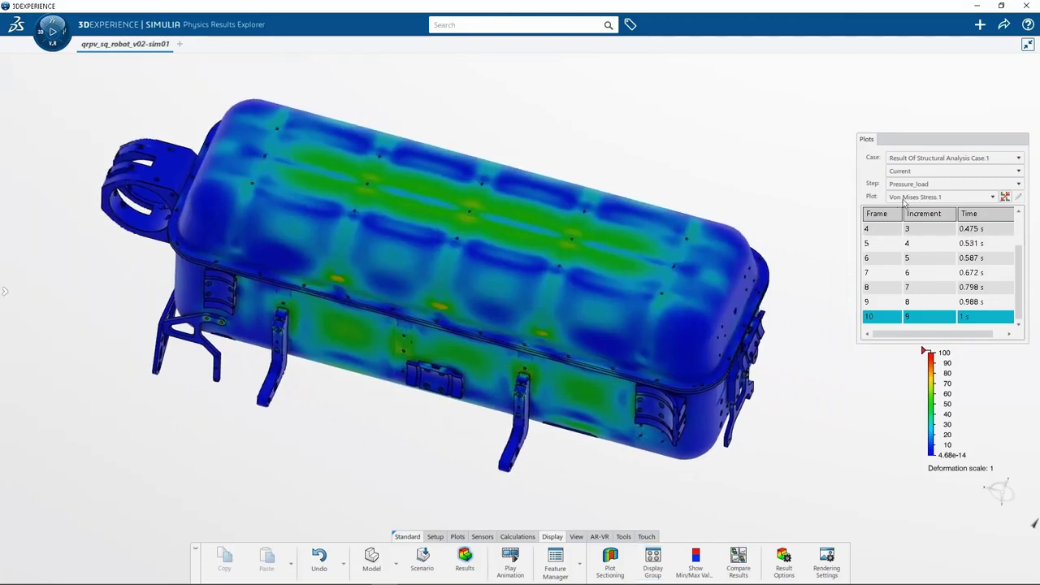
- Switch the contour to Displacement.1 and exaggerate the deformation with scale factor 50
click(910, 218)
middle_drag(402, 406, 648, 227)
click(770, 200)
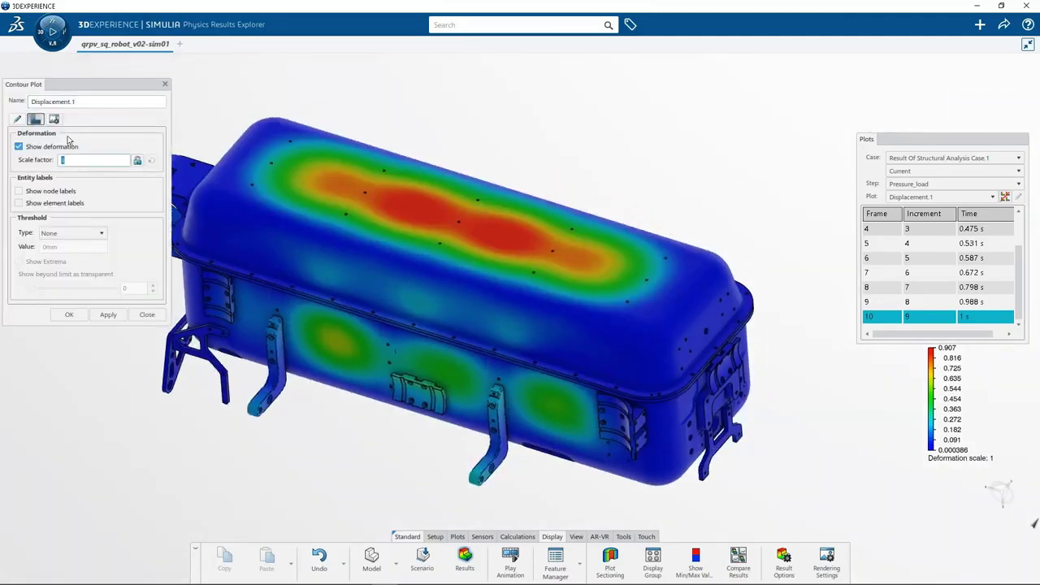
middle_drag(294, 395, 339, 400)
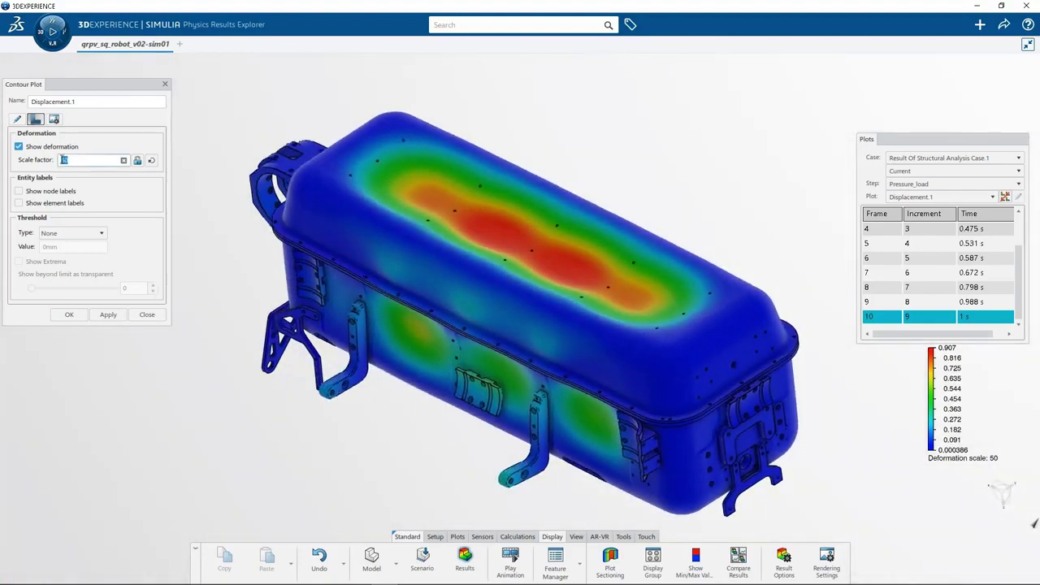
click(72, 315)
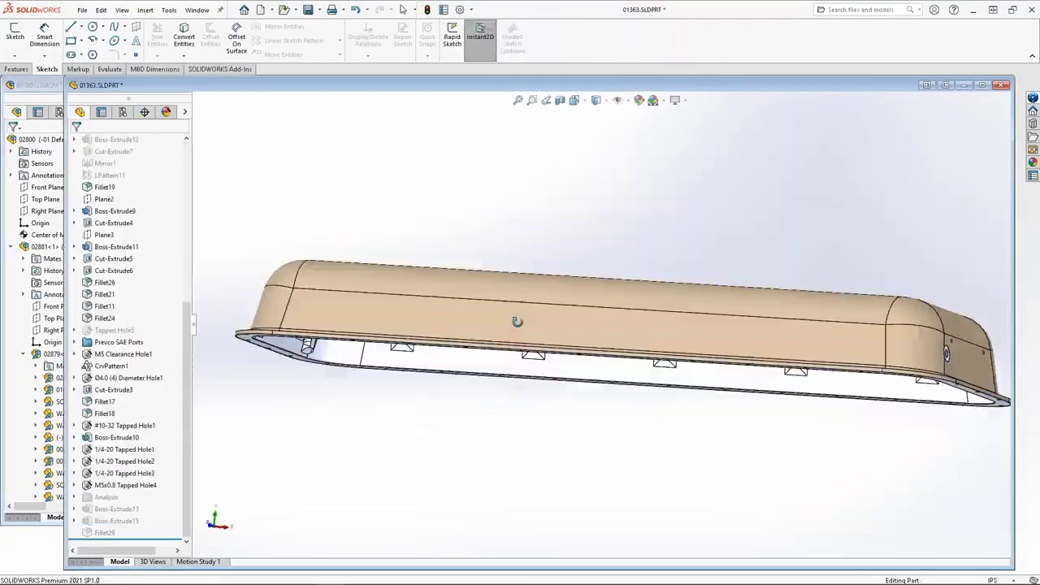
- Orbit housing 01363 to show its ribbed interior, then plot and close the displacement-along-path chart
middle_drag(515, 321, 361, 434)
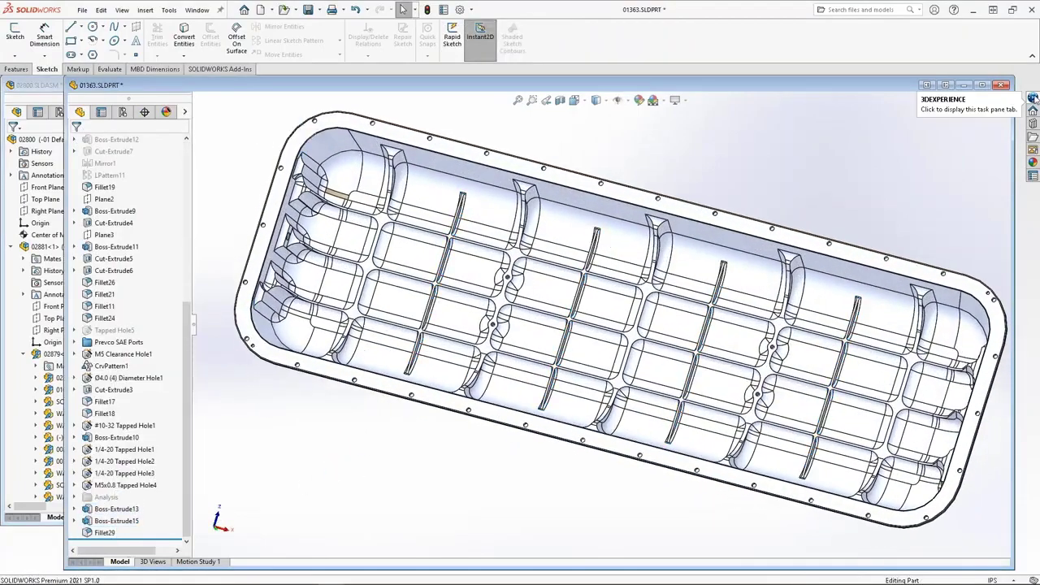
right_click(743, 126)
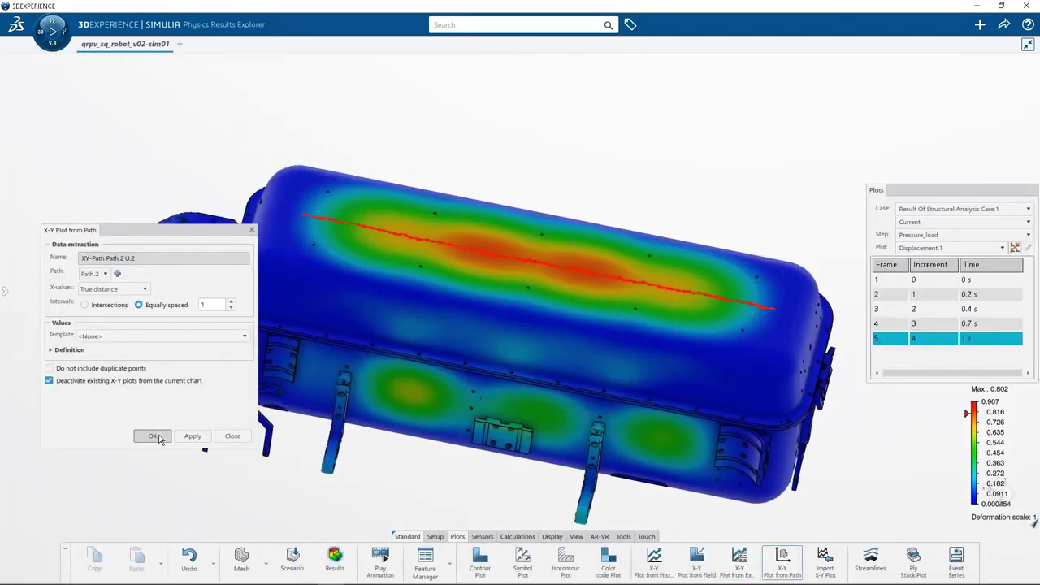
click(154, 437)
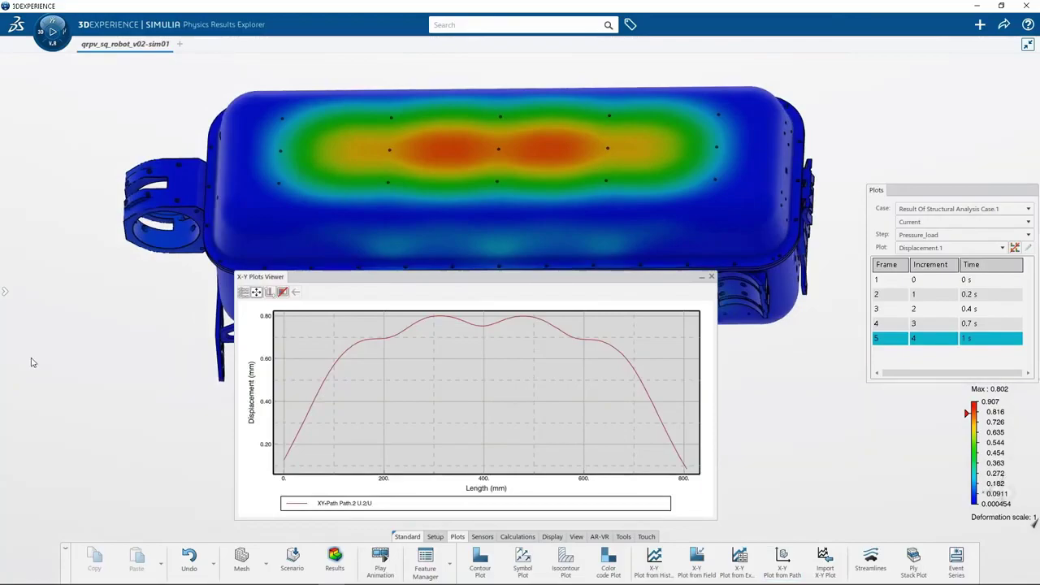
click(711, 278)
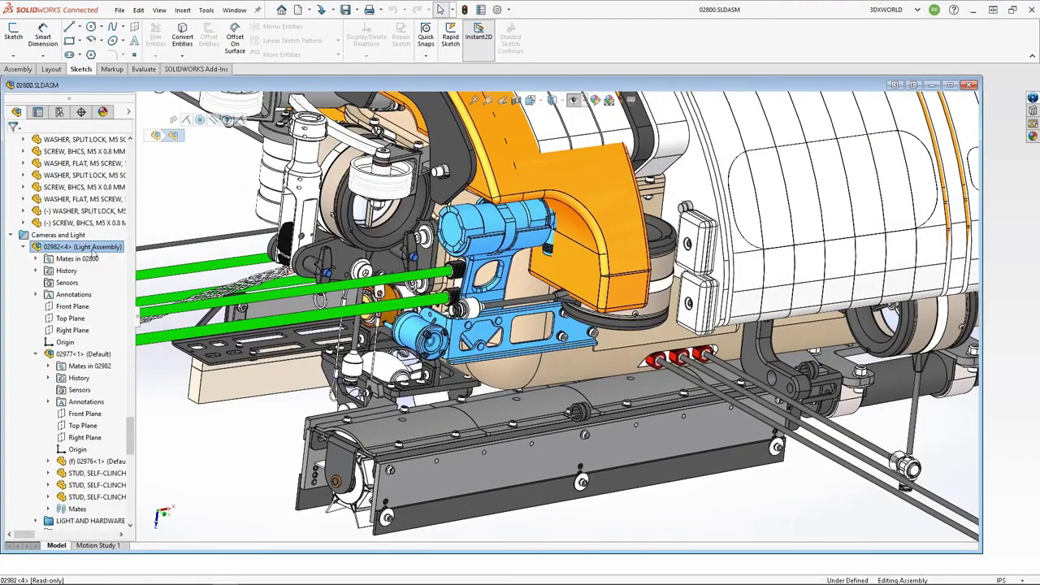
- Open 02982 Light Assembly in its own window and list its components and lifecycle status
right_click(94, 255)
click(92, 202)
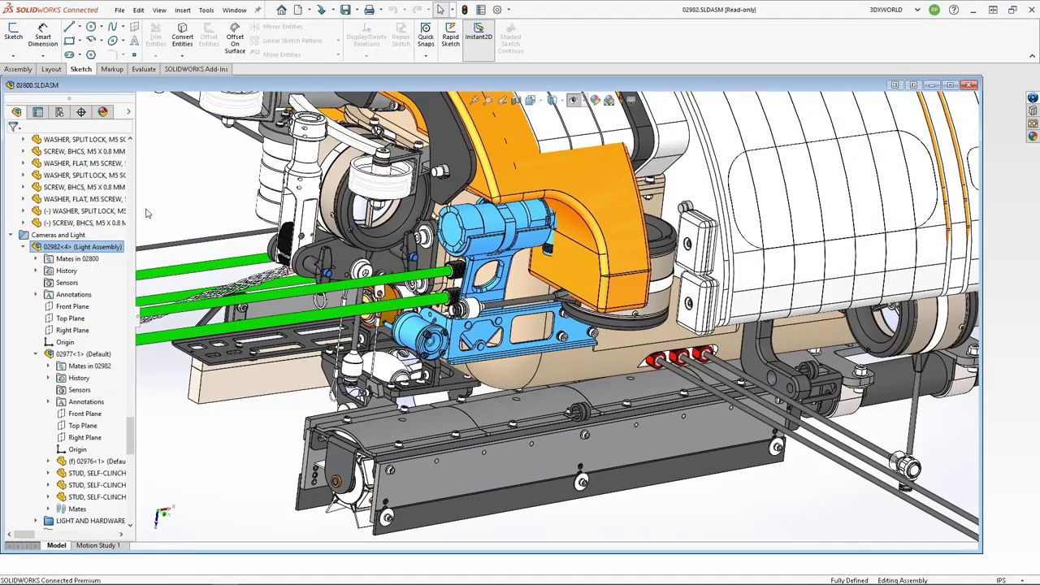
click(1033, 98)
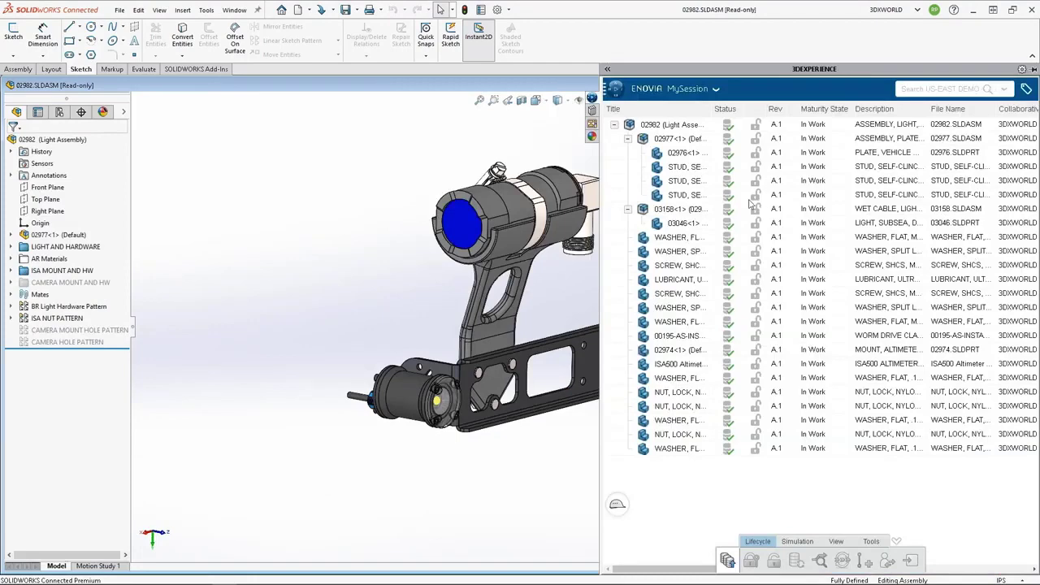
click(617, 89)
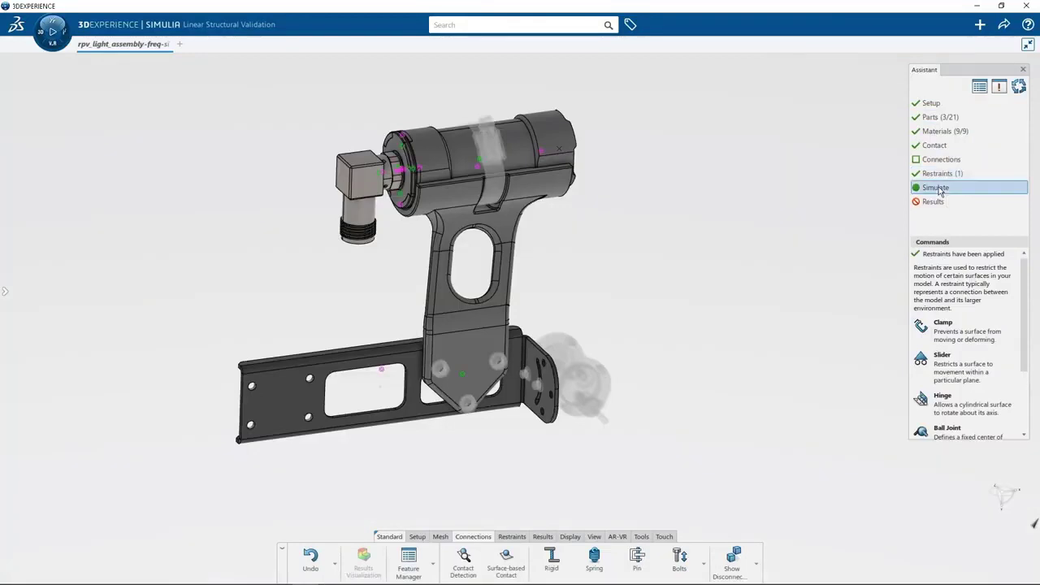
- Run a 10-mode Frequency analysis and animate the displacement of mode 2 at 73.717 Hz
click(946, 301)
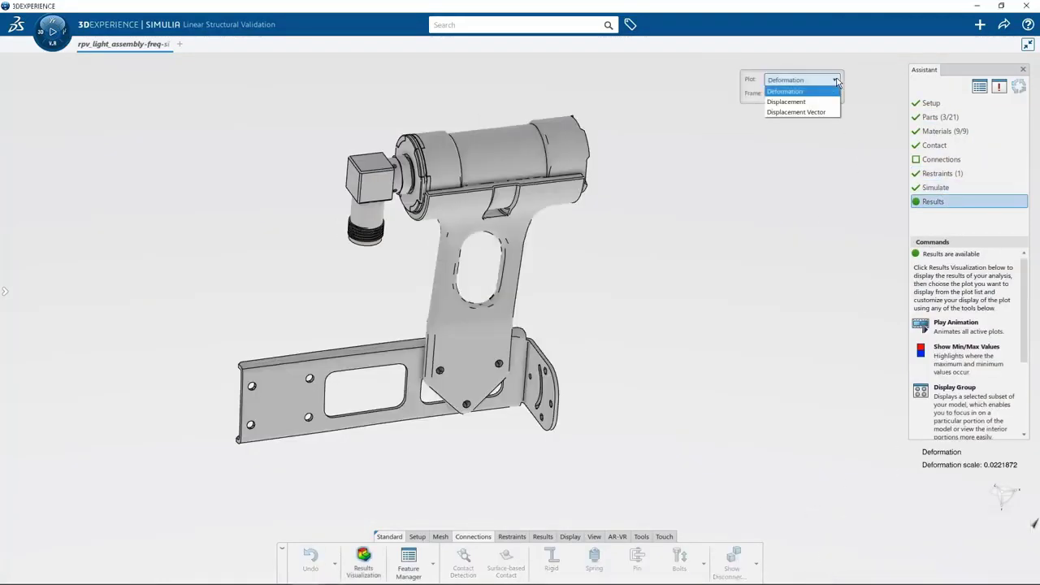
click(819, 101)
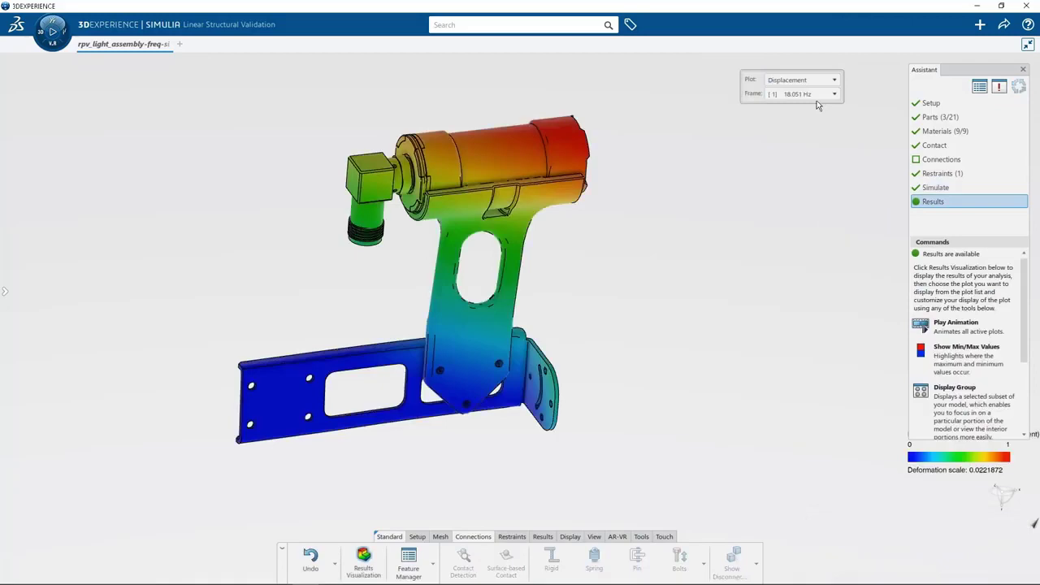
click(921, 325)
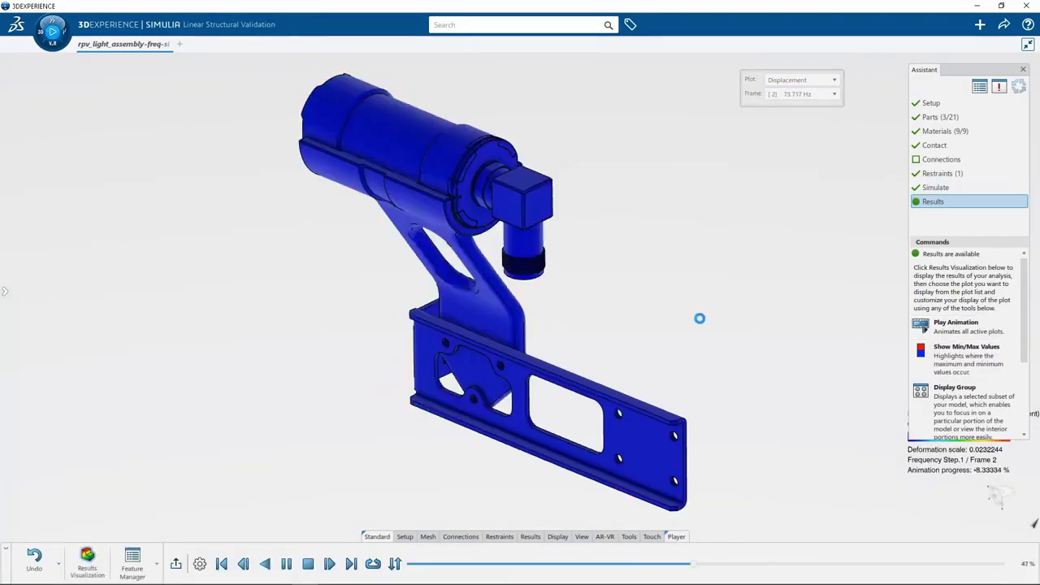
click(942, 118)
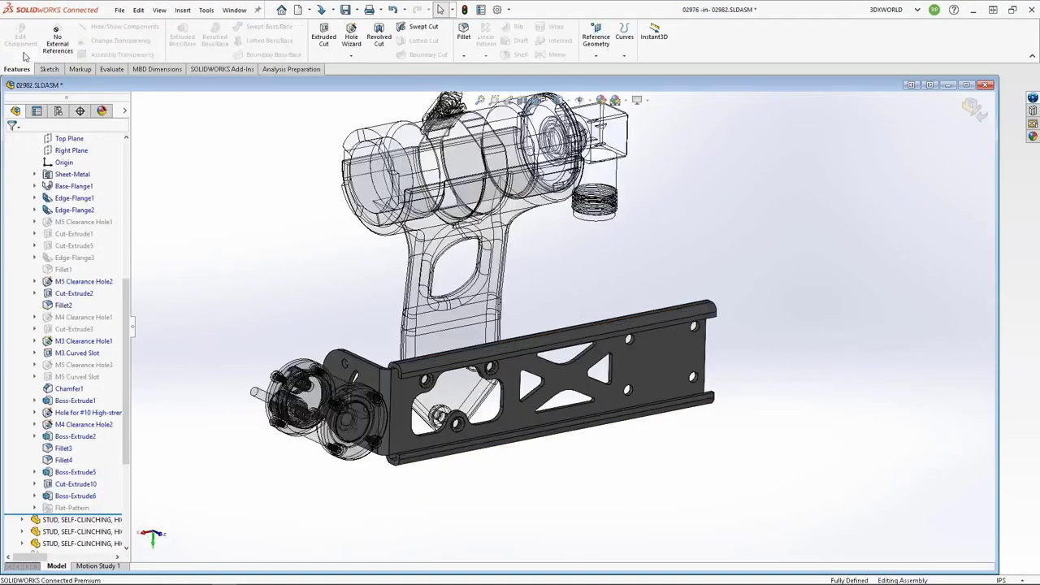
- Exit the in-context part edit and save the 02982 light assembly to 3DEXPERIENCE with Ctrl+S
click(22, 39)
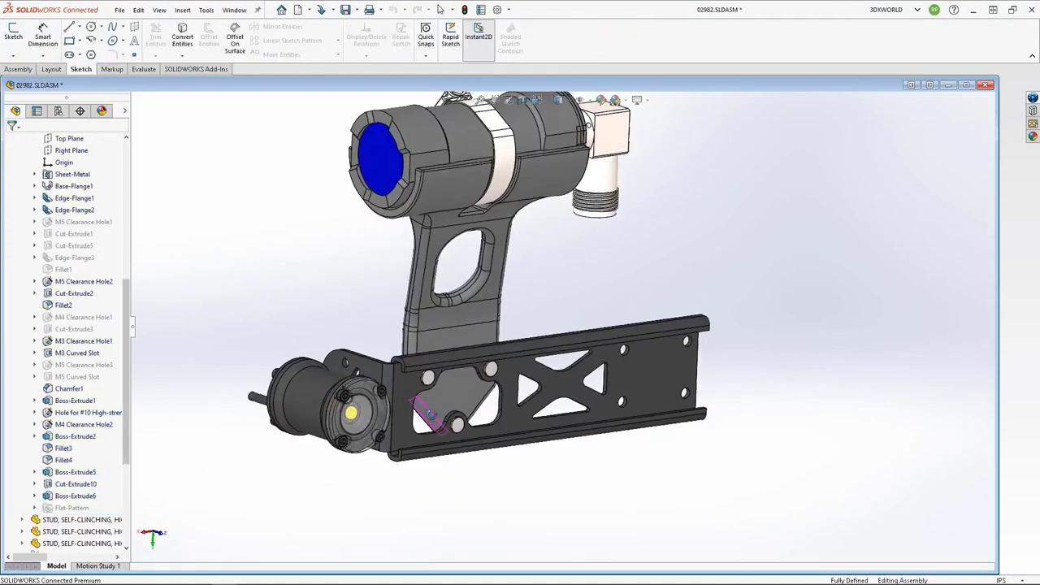
key(ctrl+s)
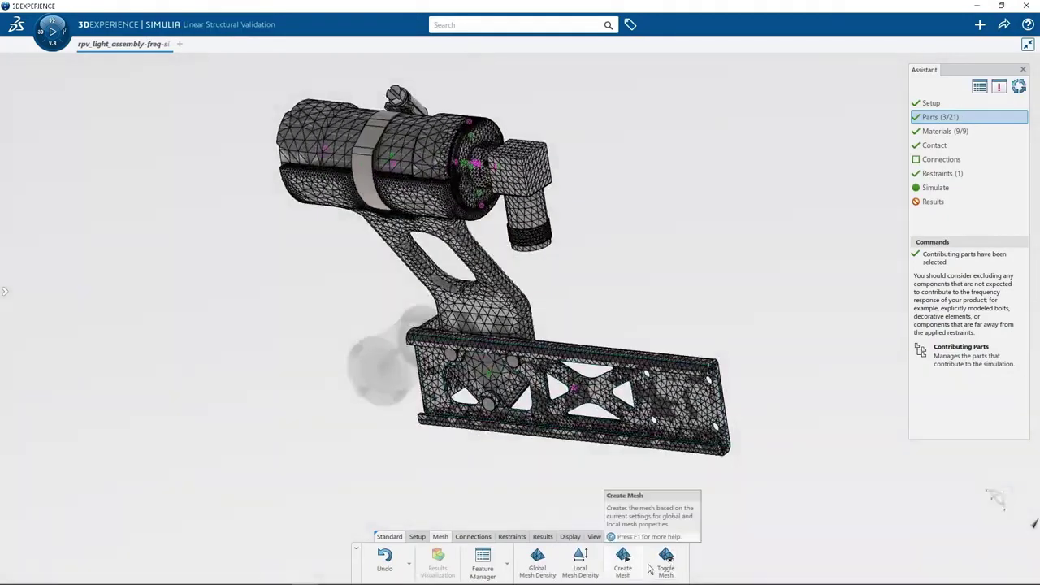
- Refresh the revised light assembly, rerun the 10-mode frequency simulation and animate another mode frame
click(936, 188)
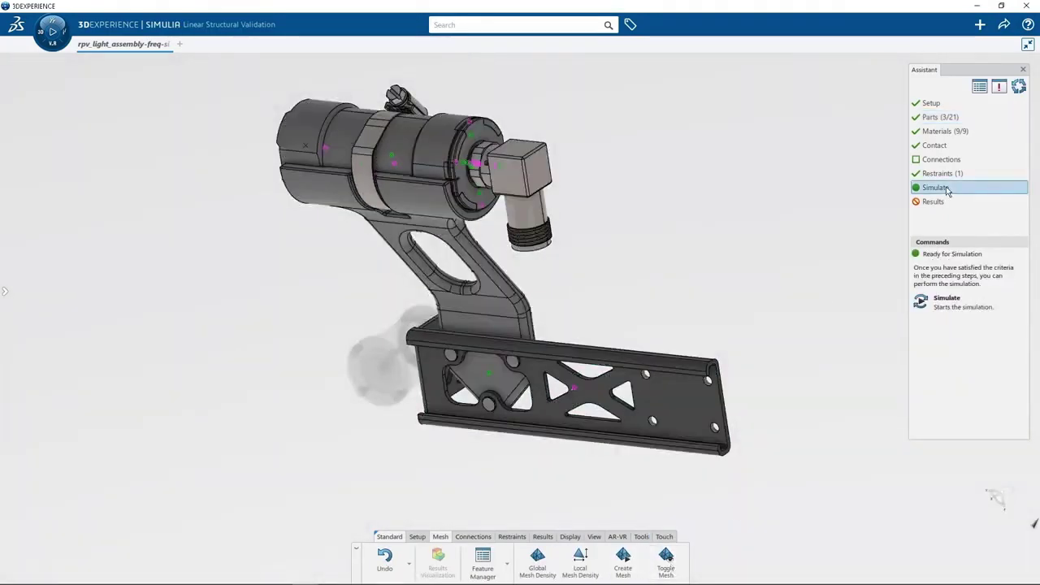
click(947, 301)
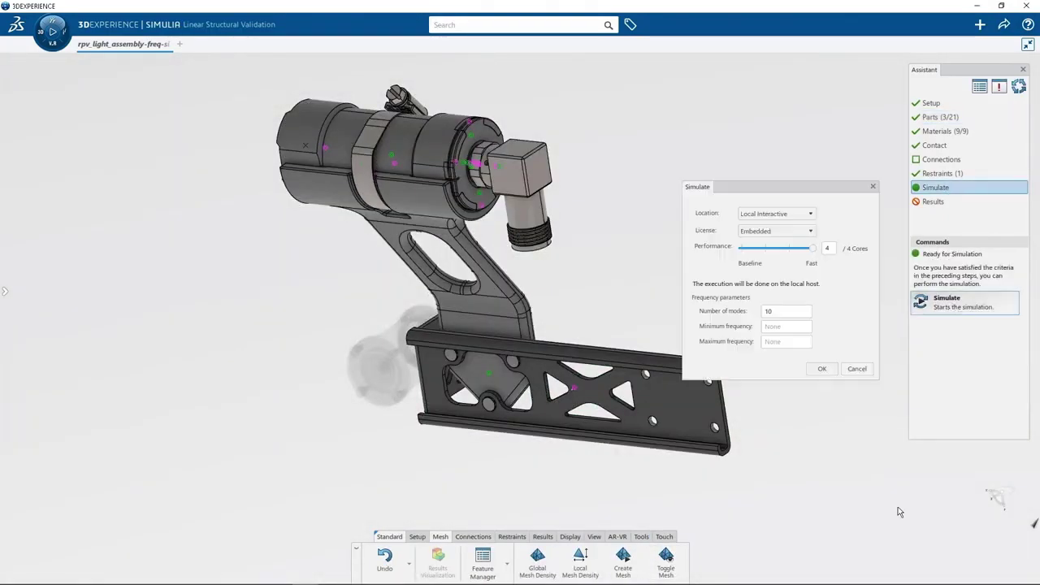
click(823, 370)
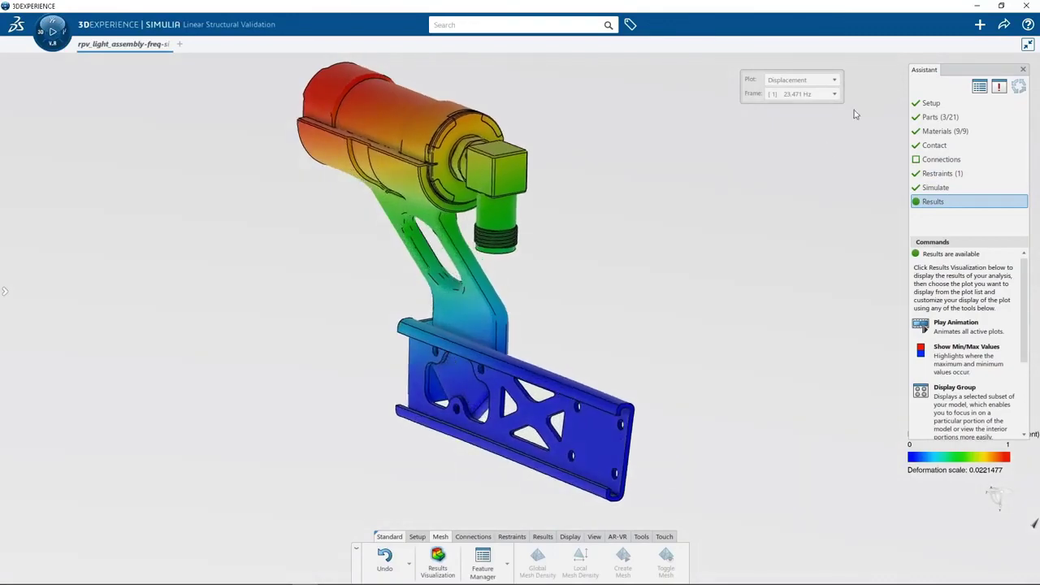
click(955, 325)
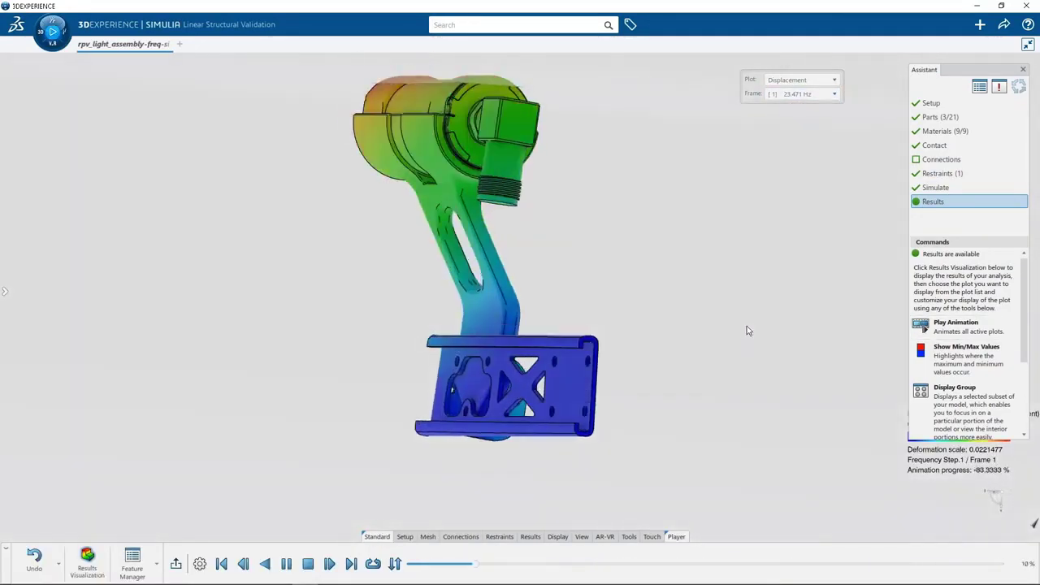
click(829, 93)
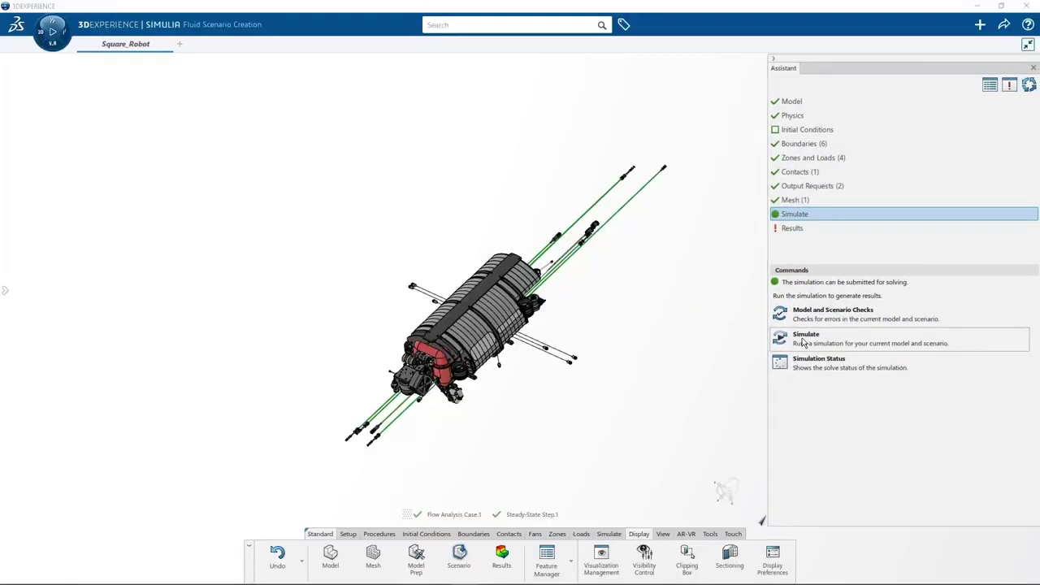
- Submit the Square_Robot flow simulation to the cloud using license tokens and close the status report
click(803, 339)
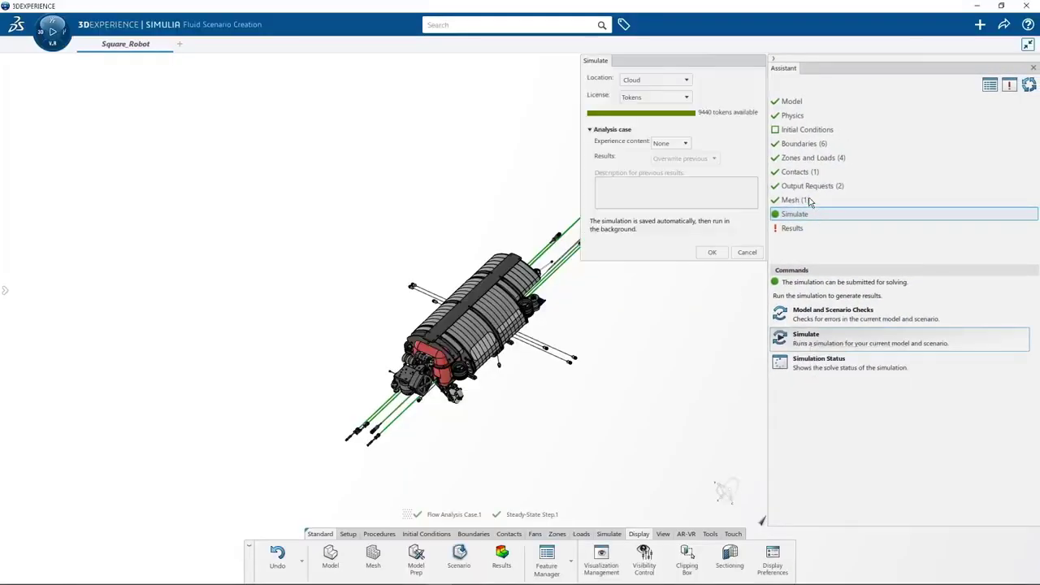
click(711, 253)
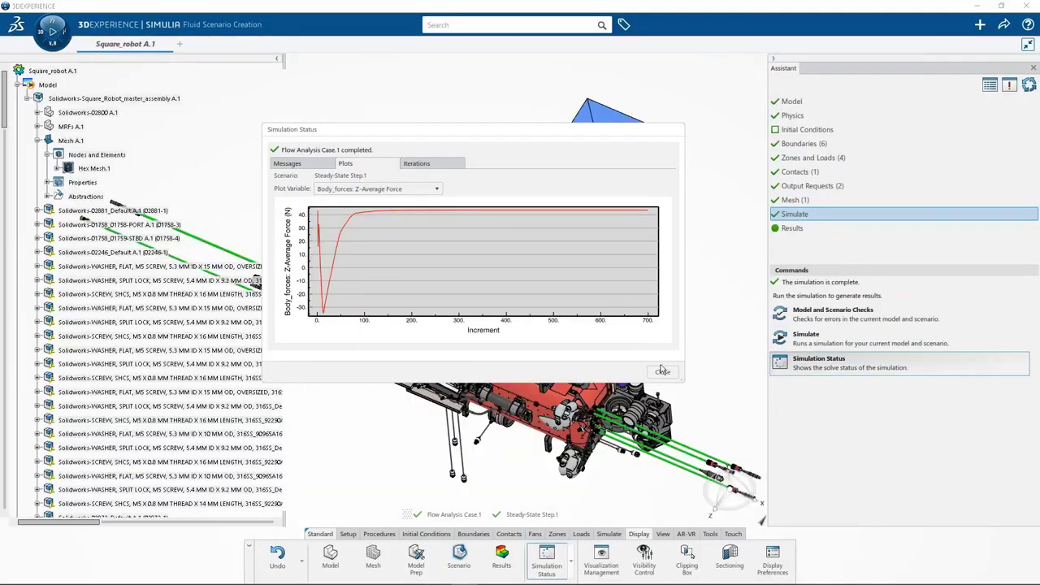
click(662, 371)
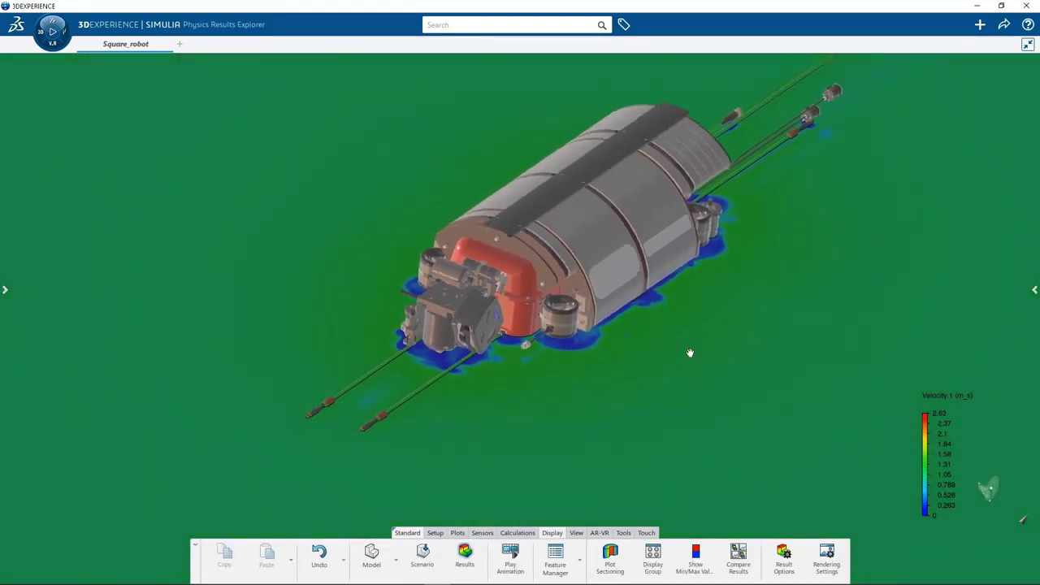
- Orbit the robot's flow results to inspect velocity and pressure along its side
middle_drag(690, 352, 658, 369)
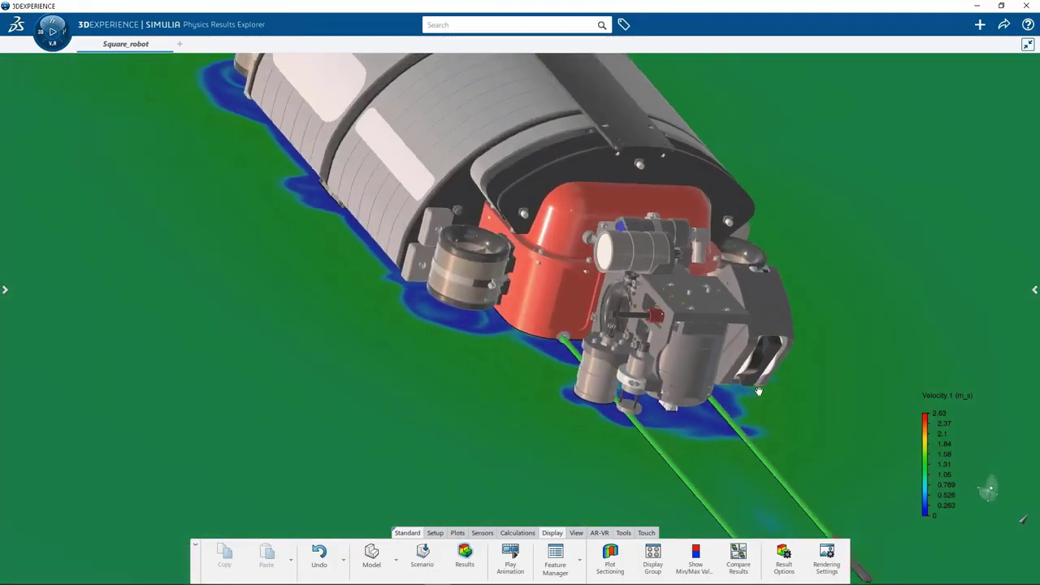
middle_drag(758, 391, 826, 343)
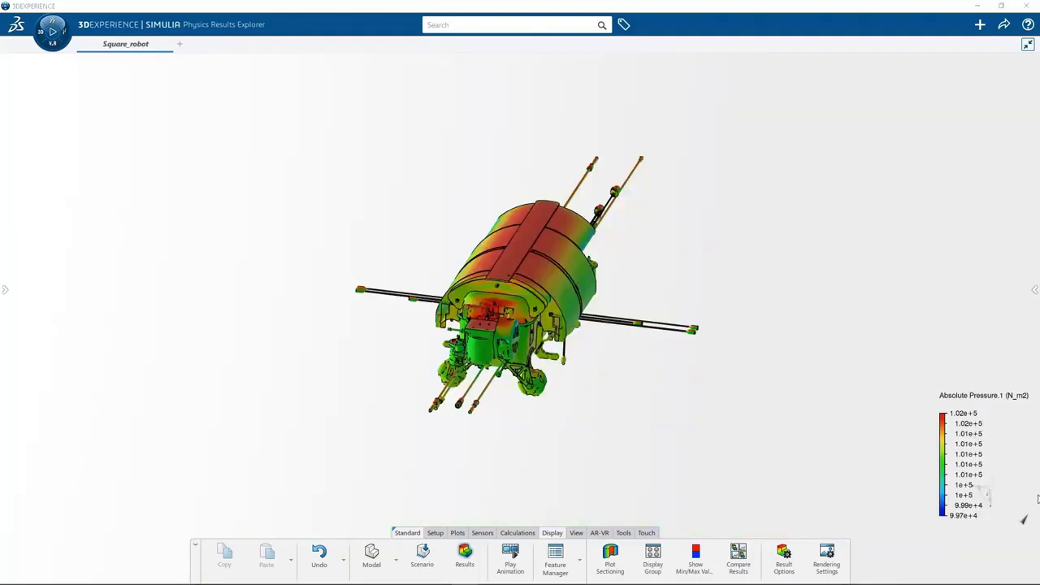
middle_drag(596, 319, 697, 353)
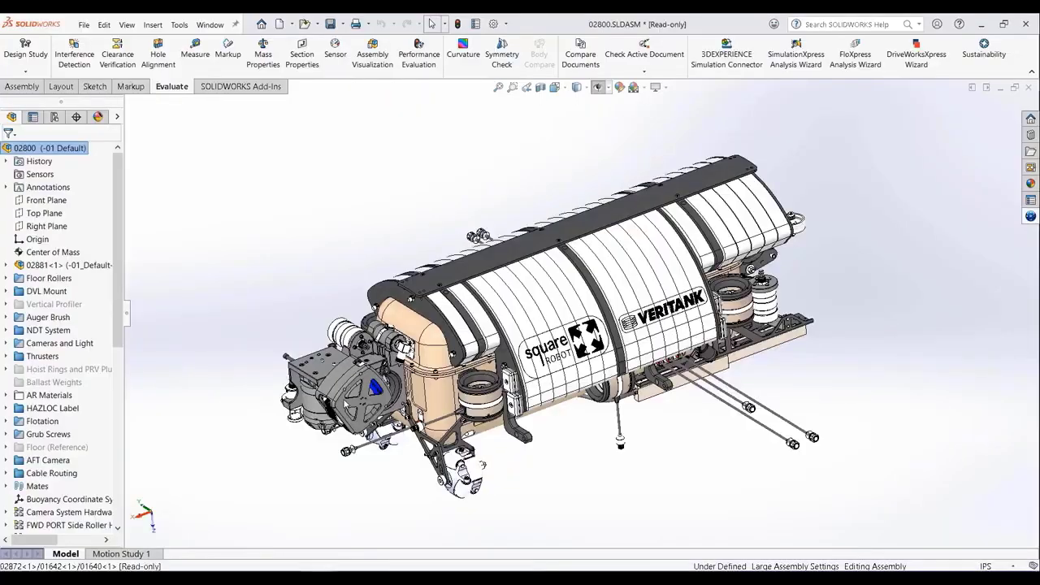
- Open part 01640 from the robot assembly in its own SOLIDWORKS window
click(1030, 215)
right_click(952, 376)
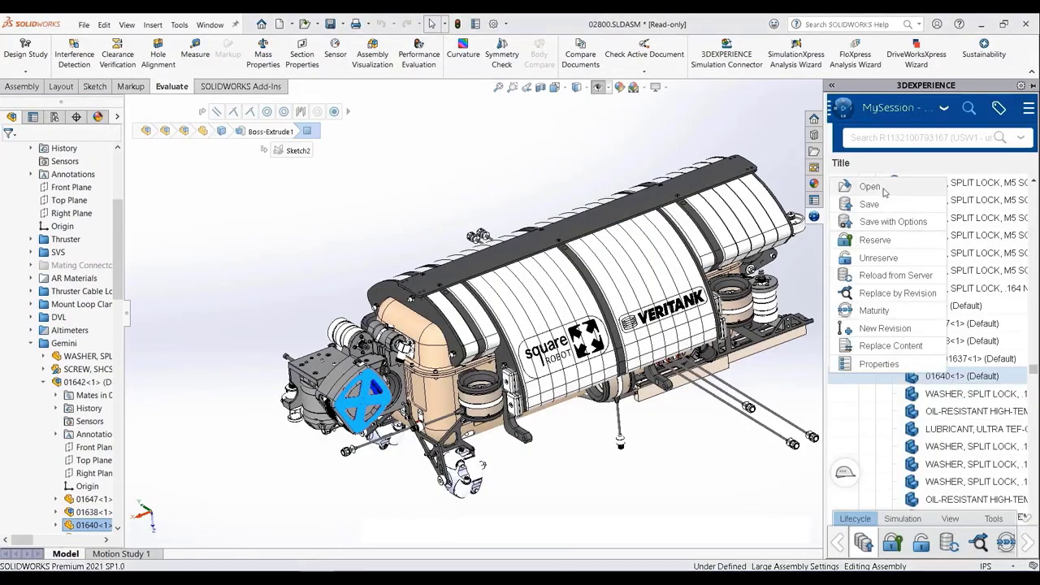
click(865, 186)
click(852, 111)
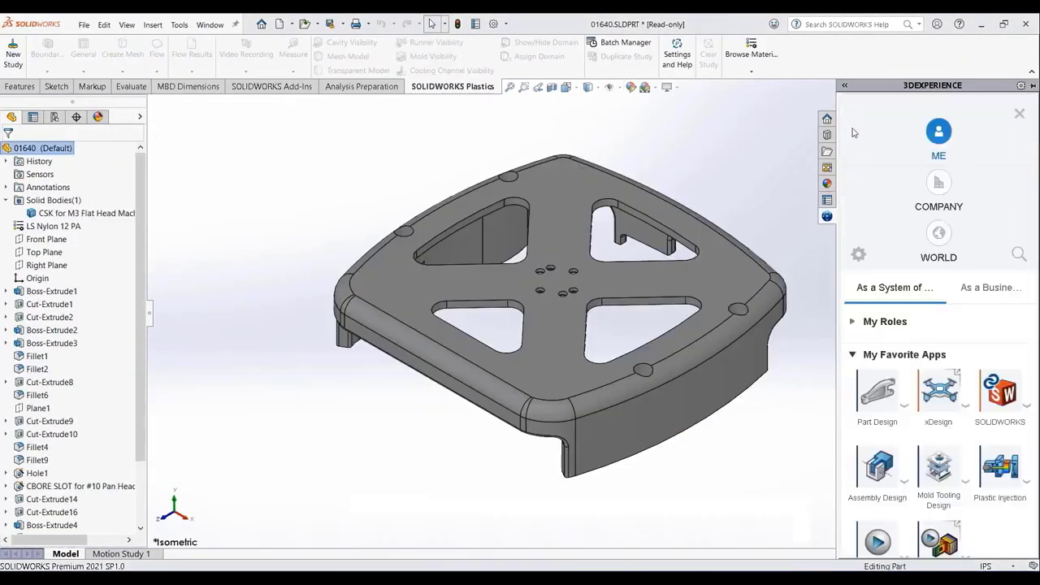
- Launch Plastic Injection on part 01640, with Part Body as injection 1 and Overmold as injection 2
click(1001, 466)
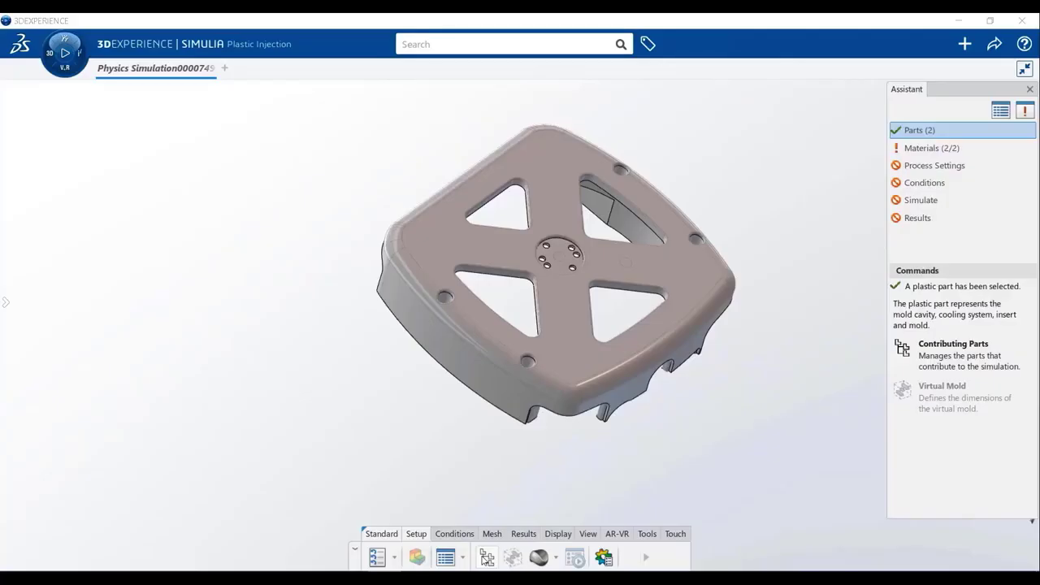
click(487, 560)
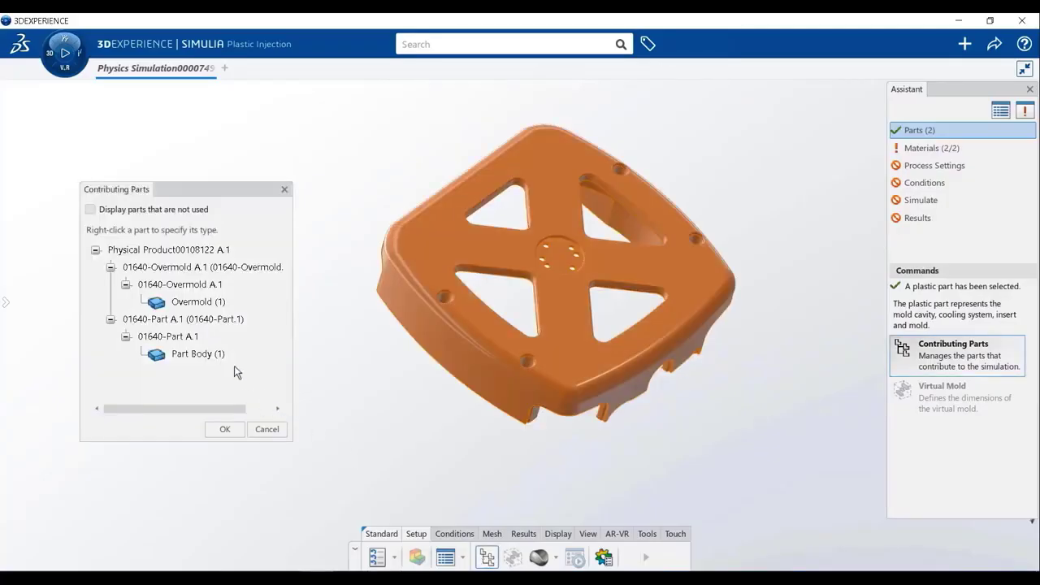
click(213, 356)
right_click(215, 361)
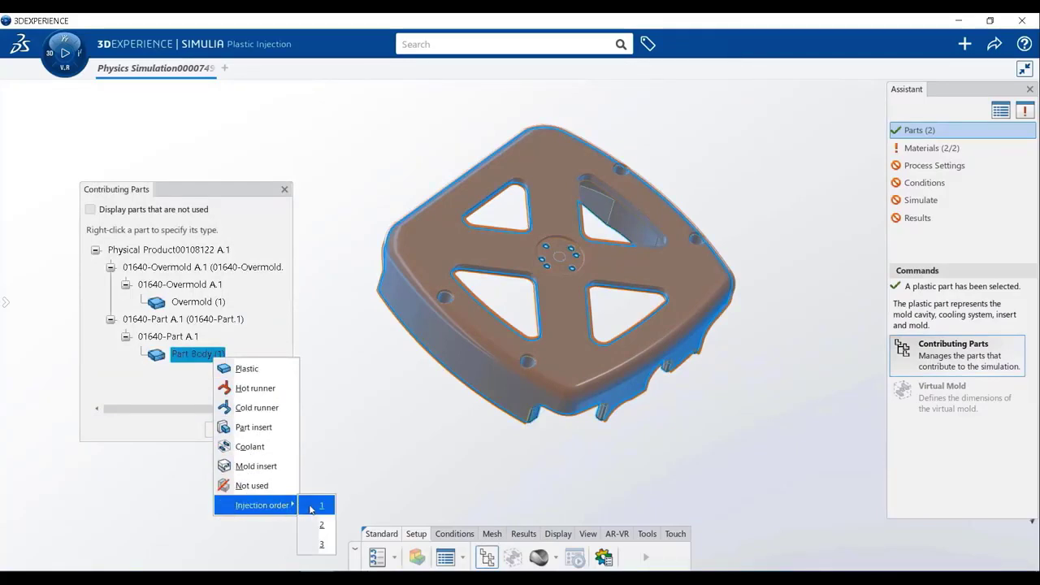
click(317, 506)
click(211, 303)
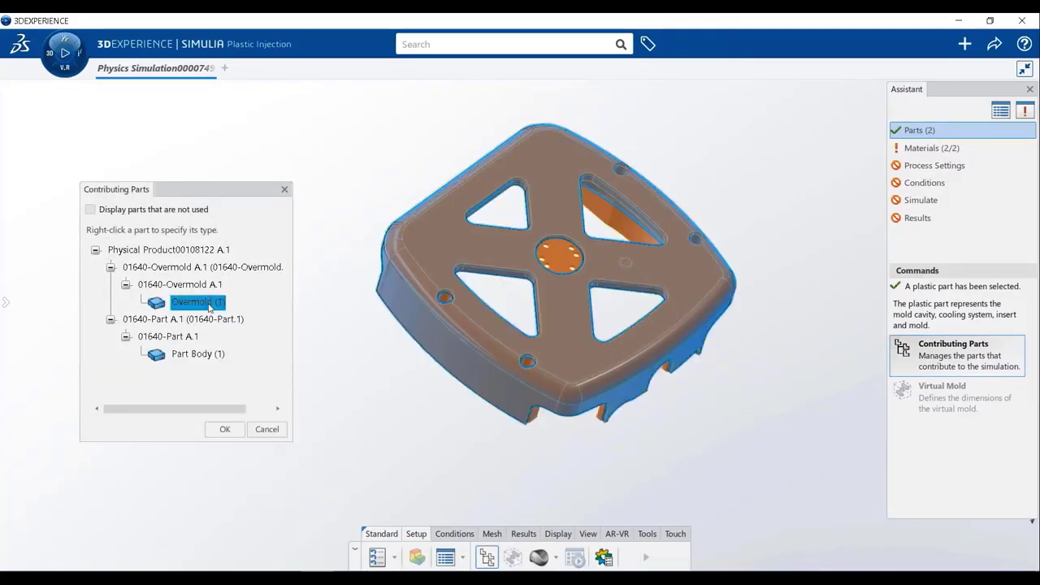
right_click(210, 307)
click(317, 471)
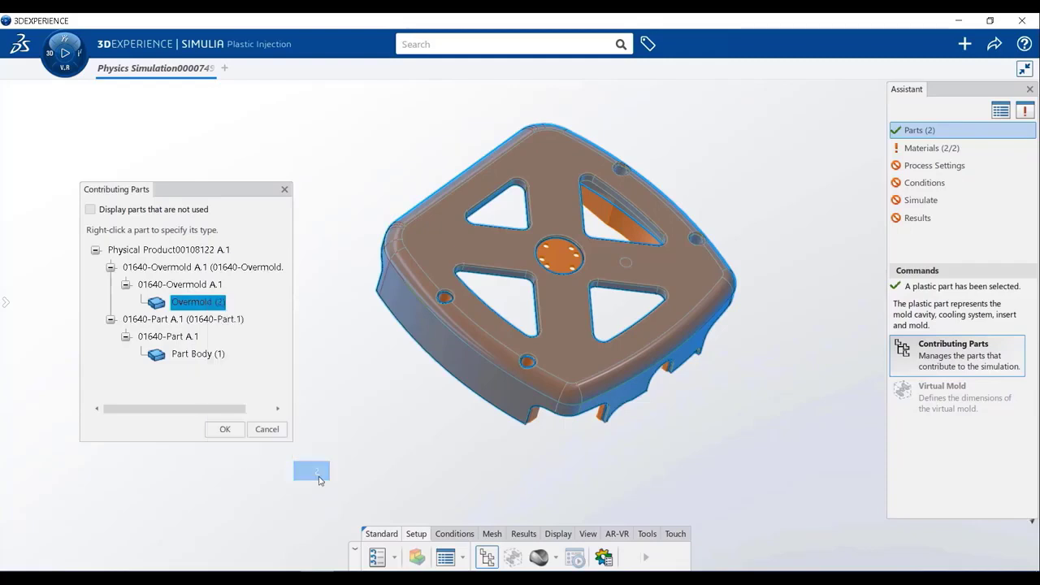
key(Return)
- Apply the generic ABS plastic material from the Material Palette
click(909, 394)
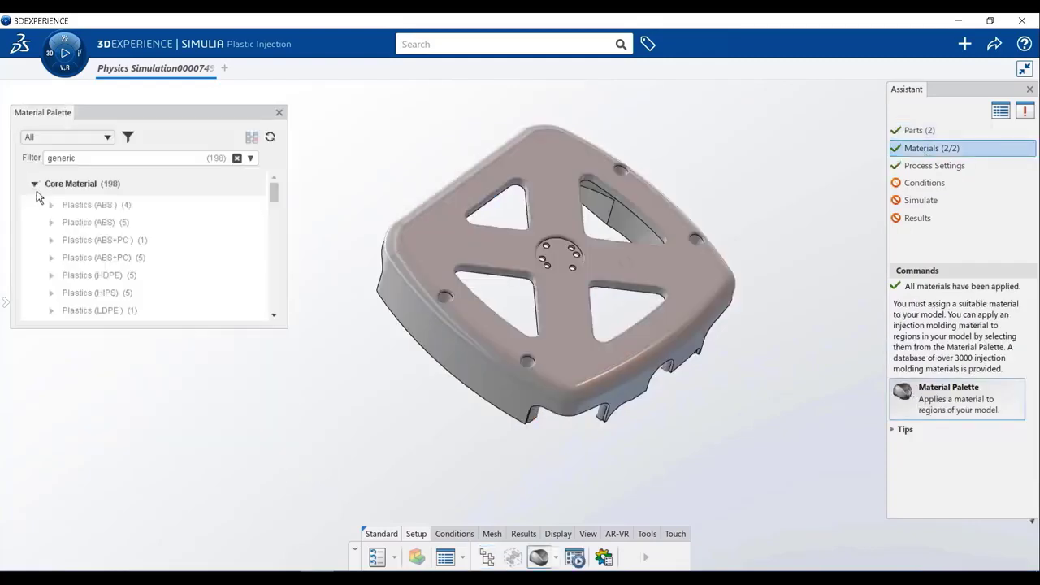
click(51, 205)
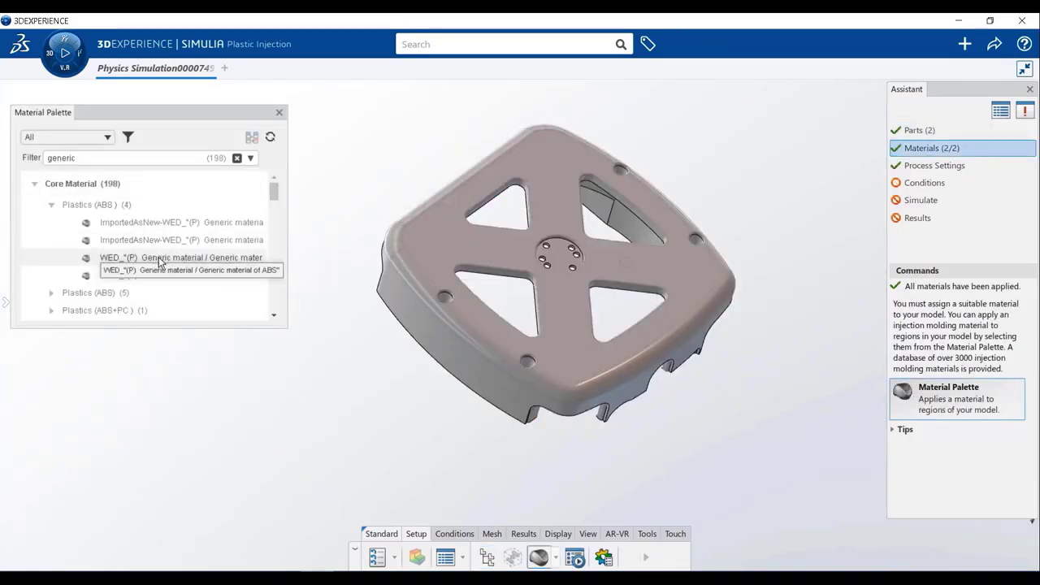
right_click(159, 261)
click(195, 333)
- Review the second injection's process parameters and confirm the new injection location
click(478, 147)
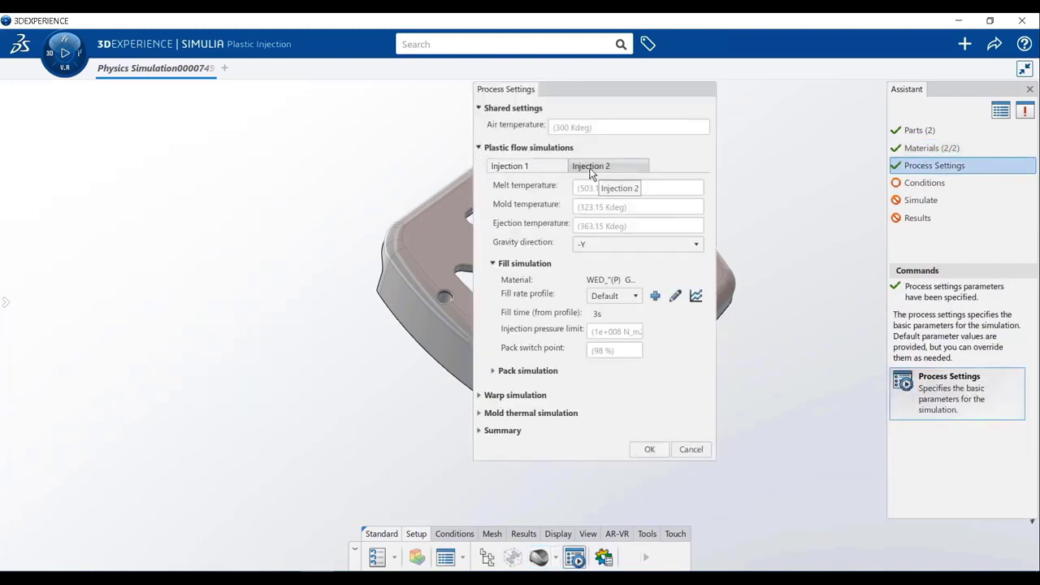
click(593, 166)
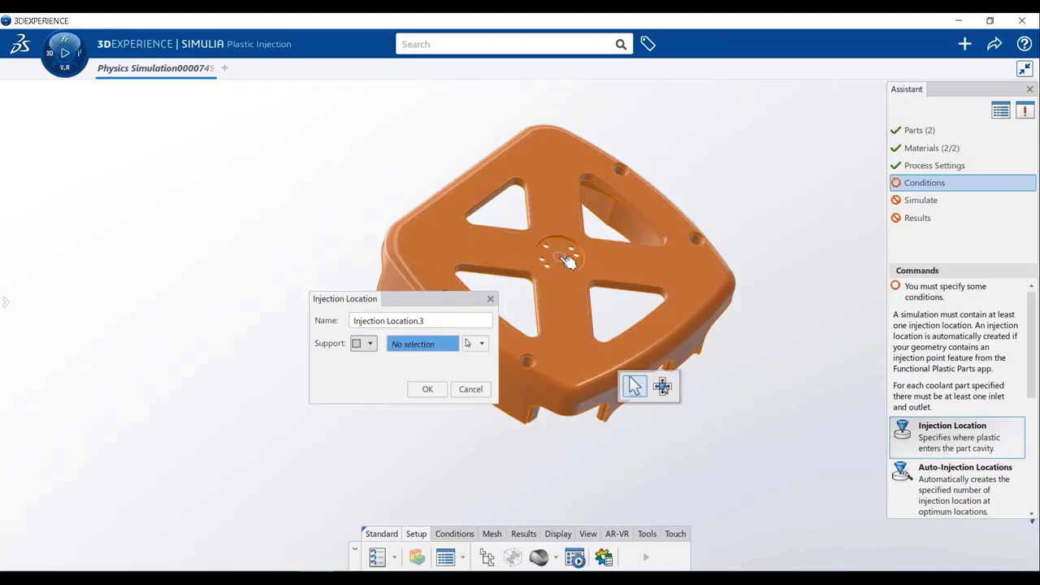
click(428, 389)
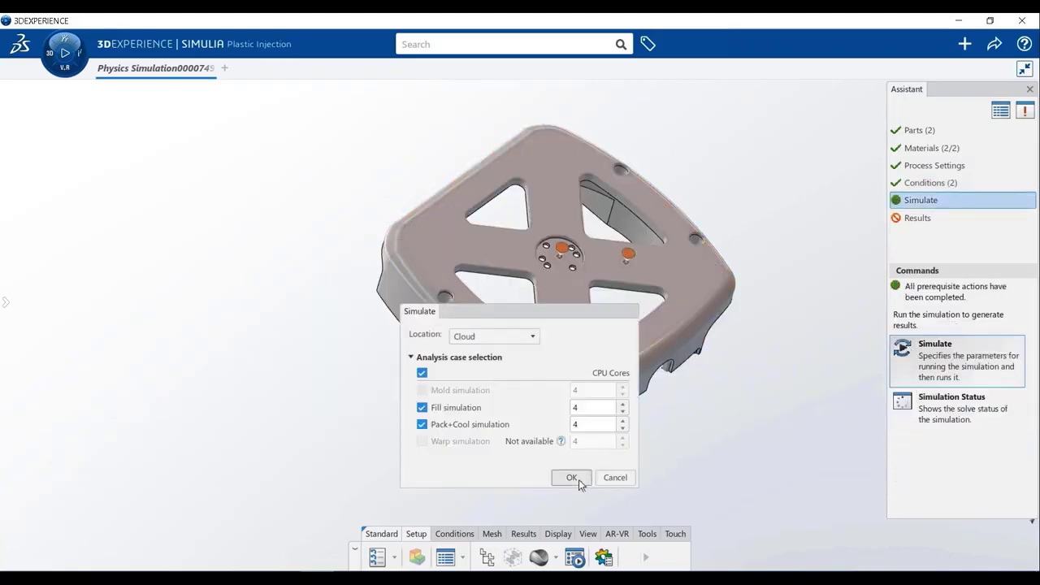
- Run the injection molding simulation and replay the fill-time animation on the rotated part
click(577, 478)
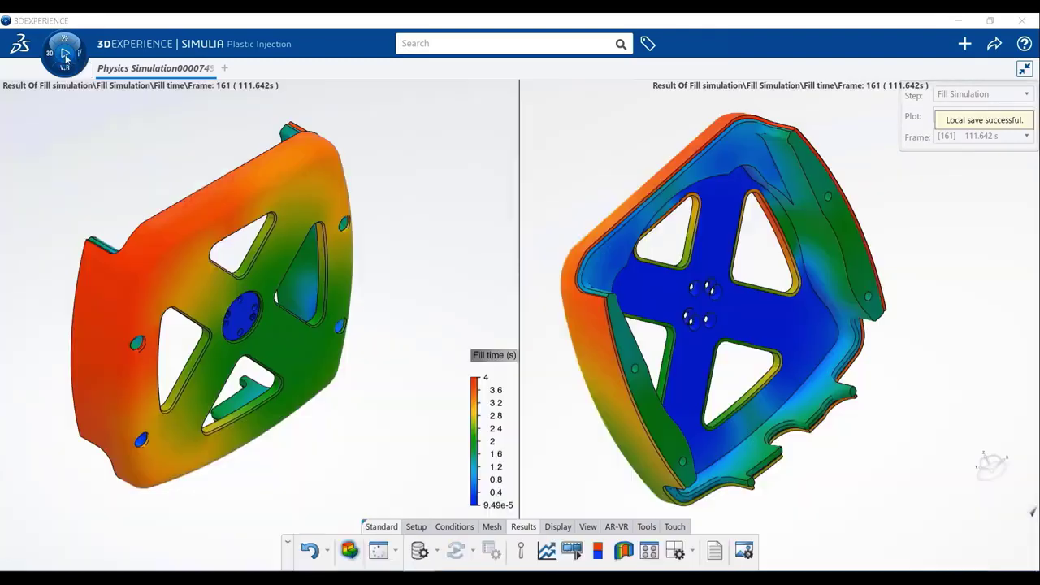
click(66, 55)
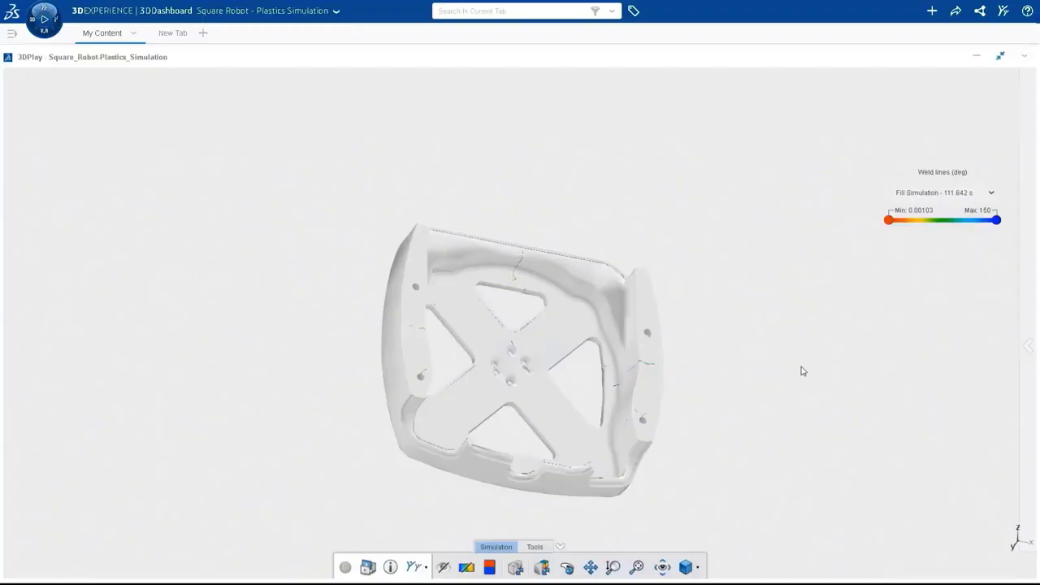
drag(801, 372, 582, 471)
- Switch the results to the Pack+Cool packing pressure plot and orbit the part to inspect it
scroll(780, 470, up, 5)
scroll(720, 463, up, 3)
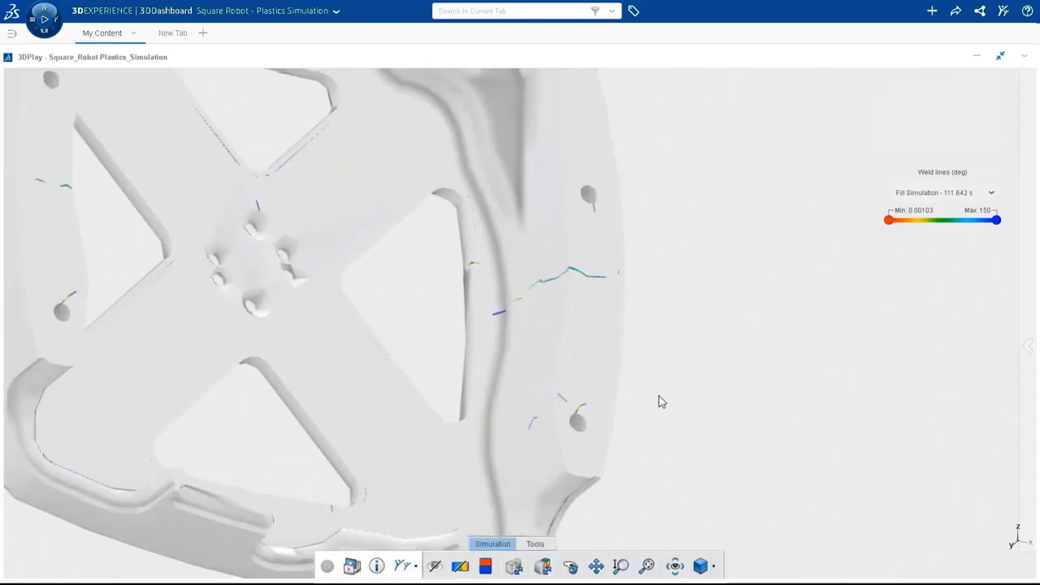
mouse_move(553, 262)
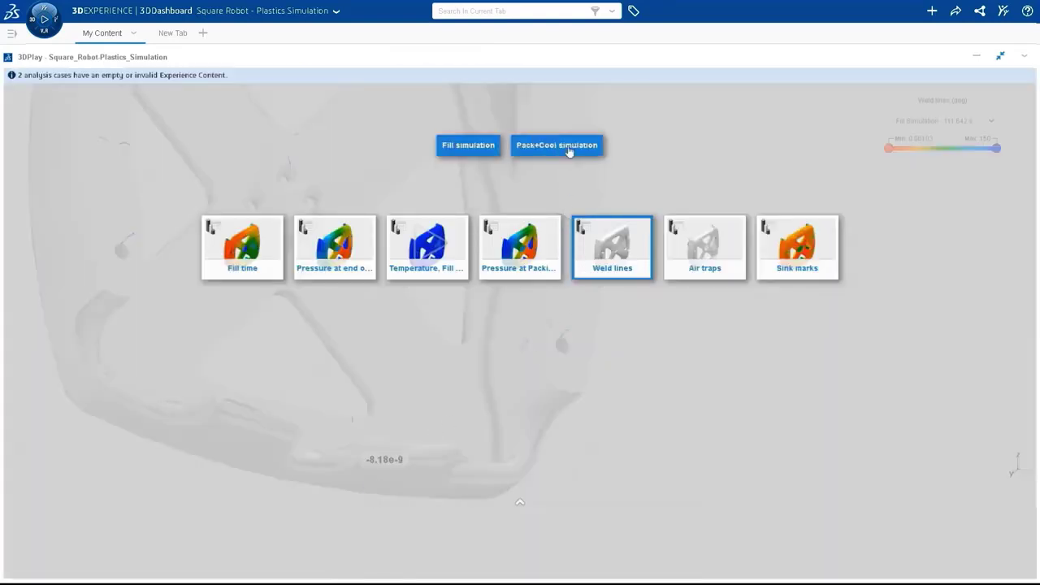
click(569, 150)
click(486, 265)
drag(704, 332, 943, 341)
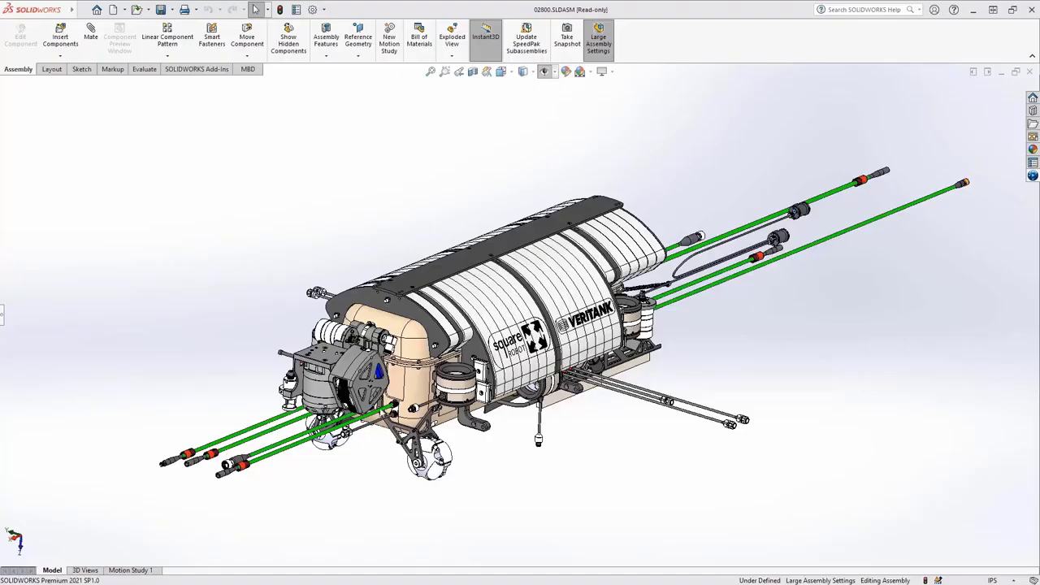
scroll(370, 391, down, 8)
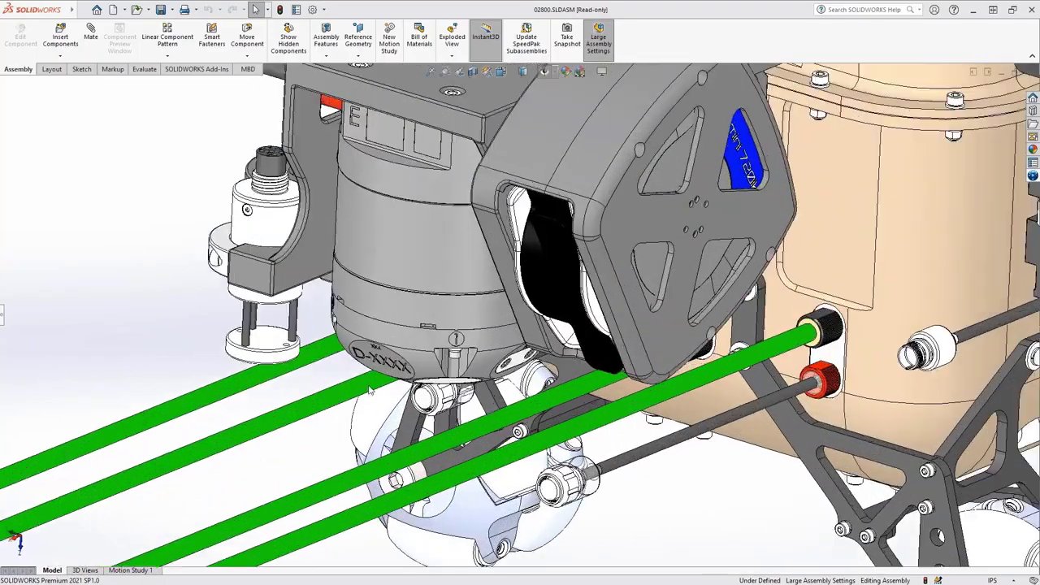
- Open the 3DEXPERIENCE panel, bring up the 02800 assembly's actions, and open the compass of apps
click(1034, 177)
right_click(884, 126)
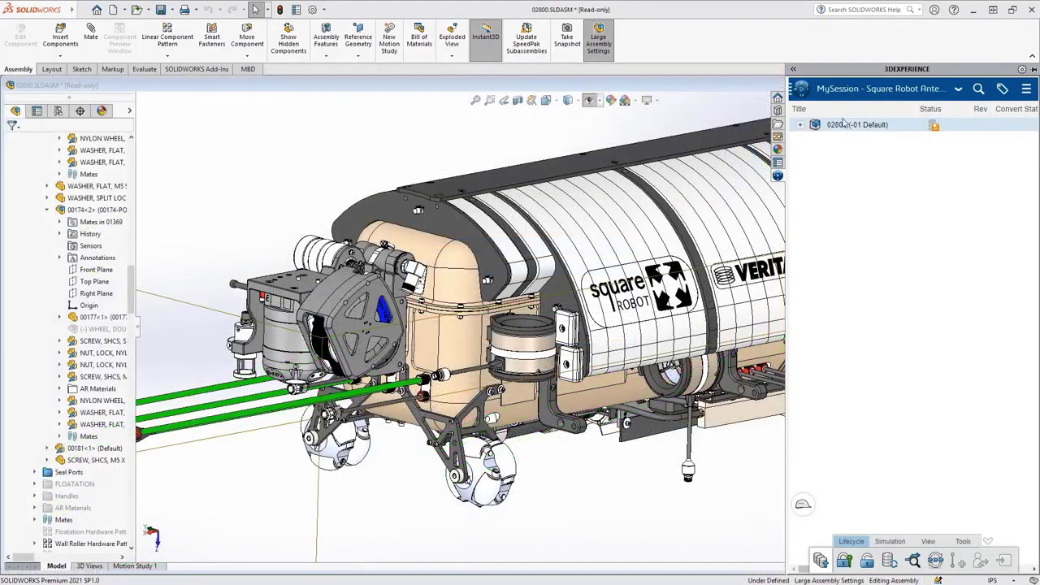
click(802, 90)
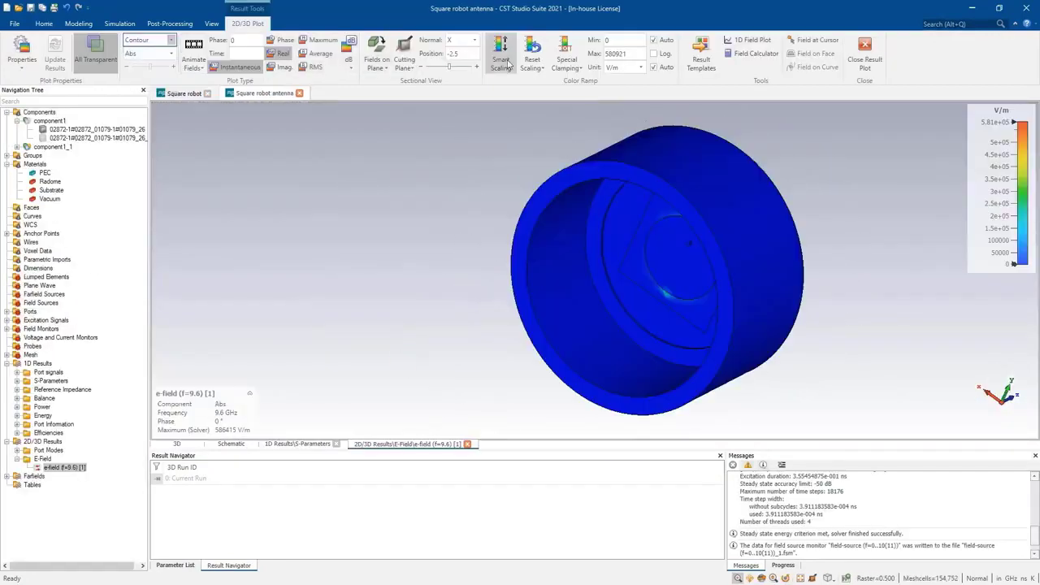
- Apply Smart Scaling and show the farfield (f=9.6) result as a 1D polar plot
click(508, 63)
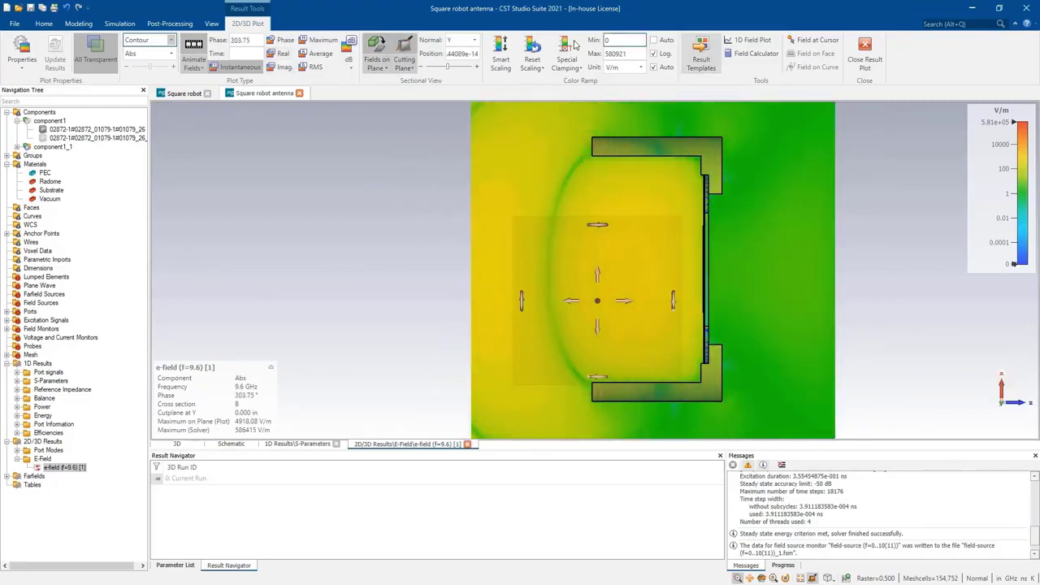
click(7, 476)
click(54, 484)
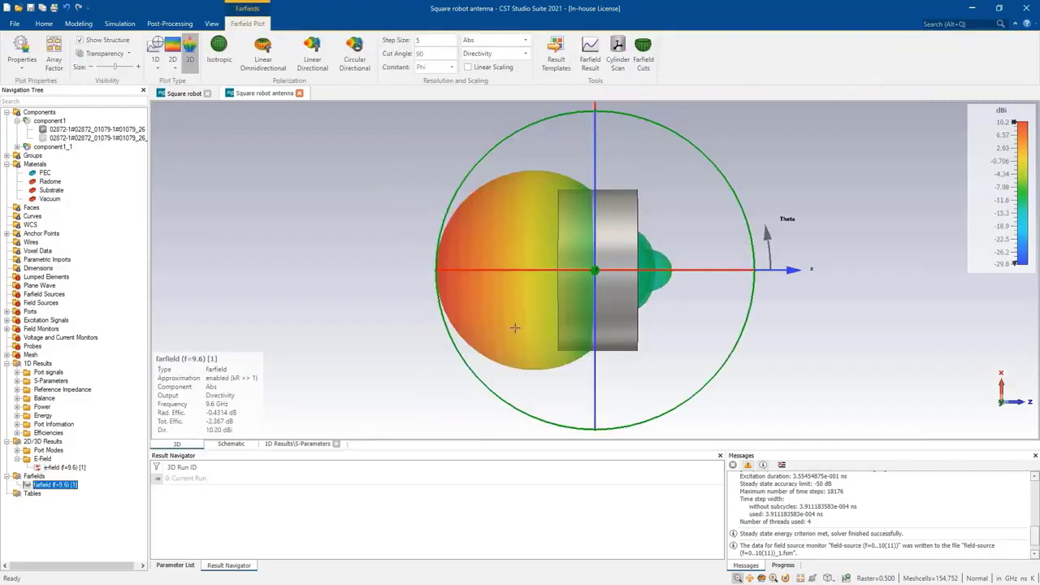
mouse_move(455, 297)
mouse_down()
mouse_move(853, 300)
mouse_move(457, 305)
mouse_up()
click(153, 64)
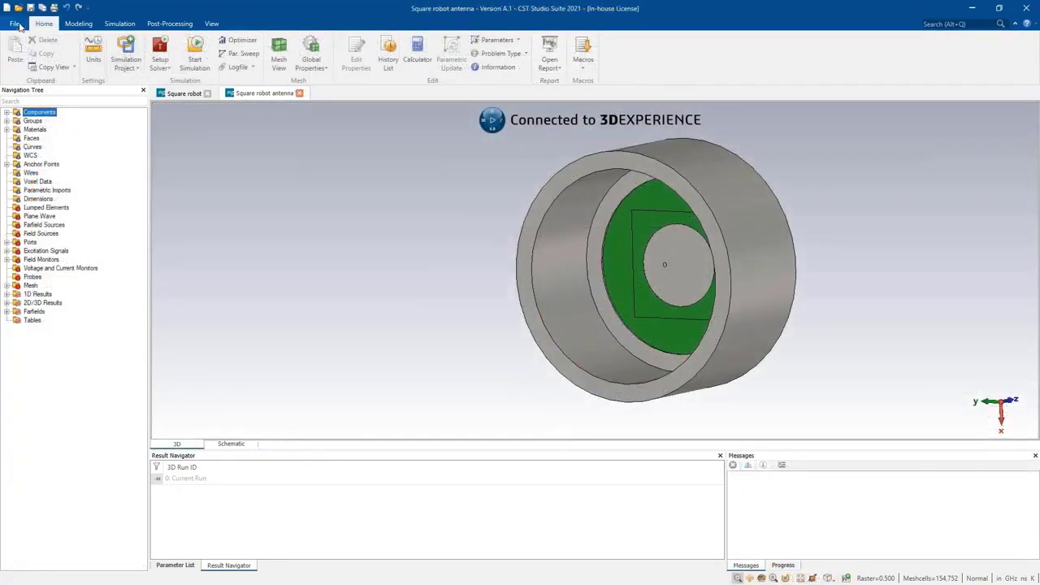
- Save the antenna project as a 3DEXPERIENCE model and confirm the upload
click(15, 24)
click(142, 118)
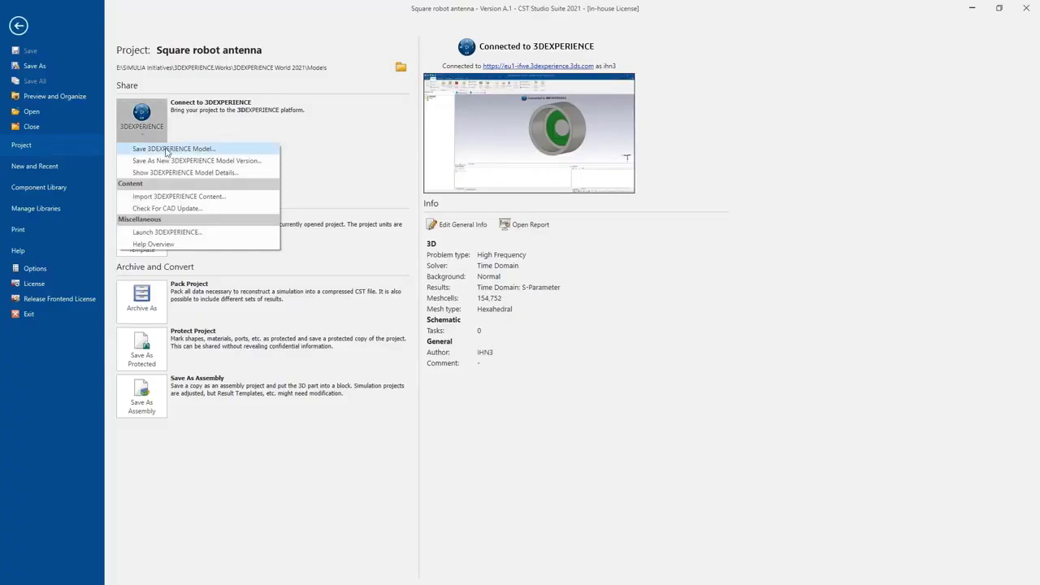
click(167, 149)
click(541, 448)
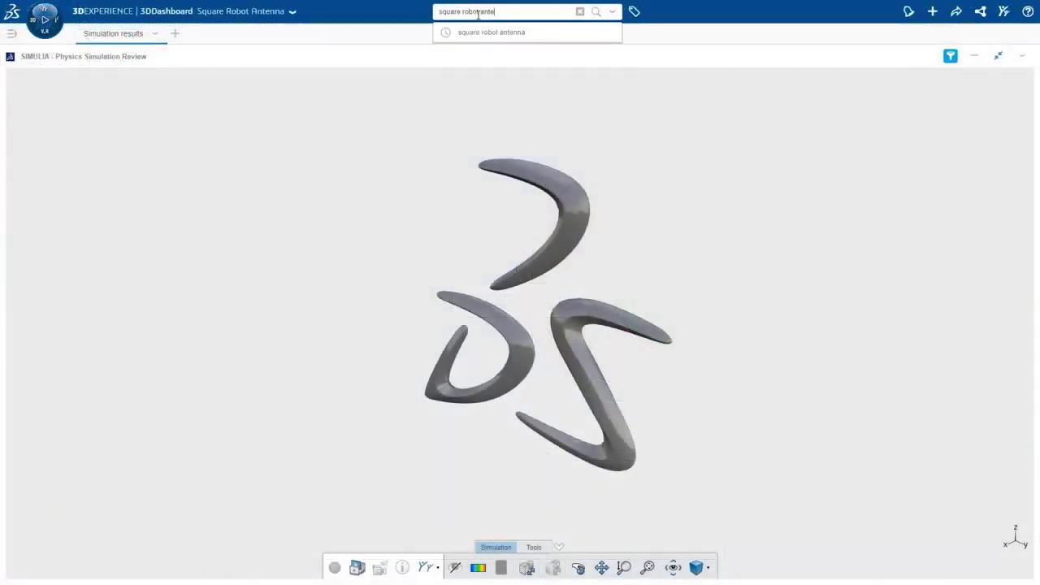
- Search for 'square robot antenna' and load the first result into the viewer
text(nna)
key(Return)
drag(830, 122, 418, 269)
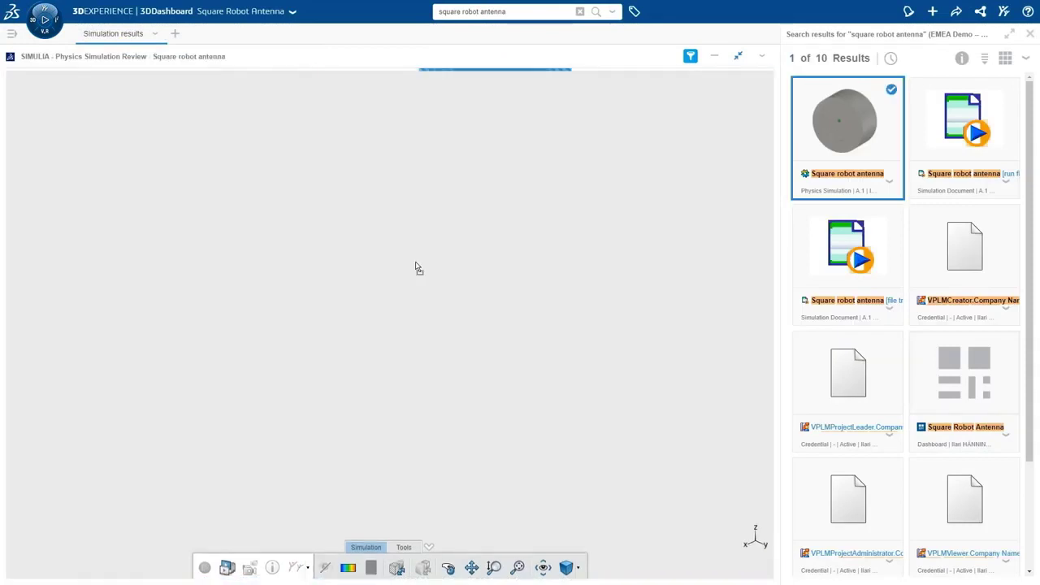
click(1029, 33)
- Load the 0D/1D results and browse the S-Parameters and Port signals charts
click(357, 568)
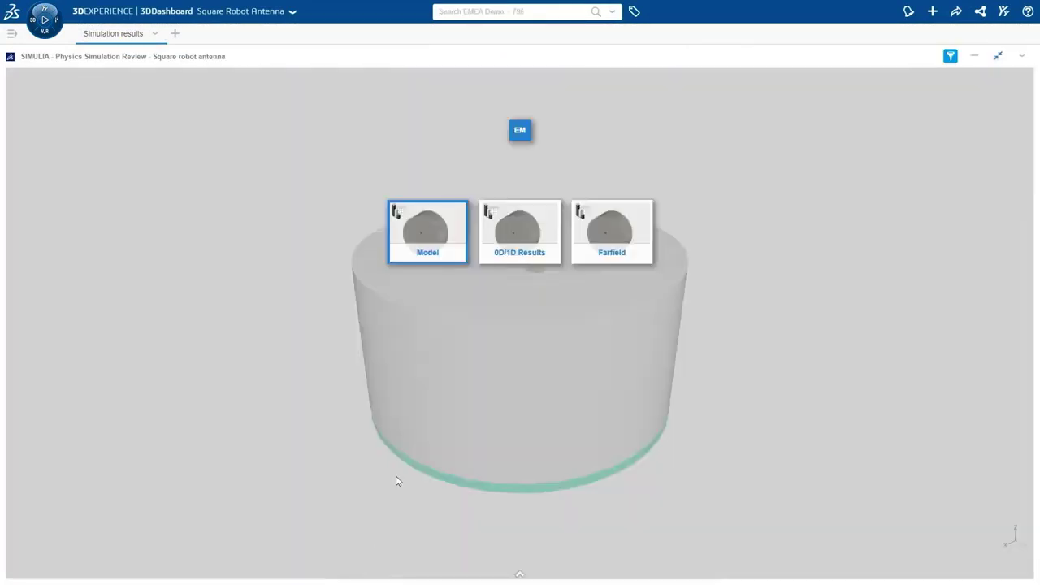
click(520, 235)
click(1024, 309)
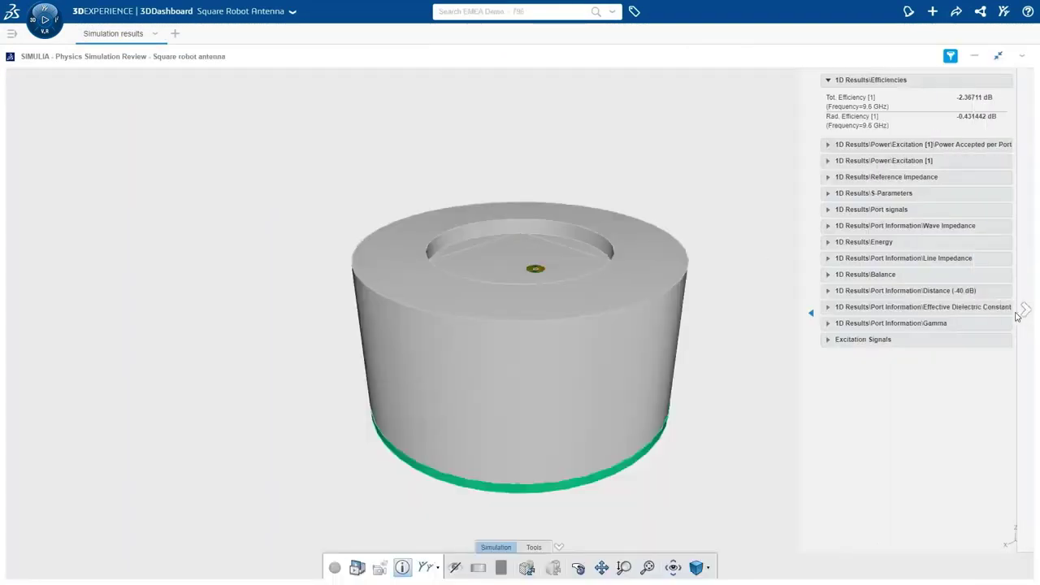
click(832, 193)
click(816, 195)
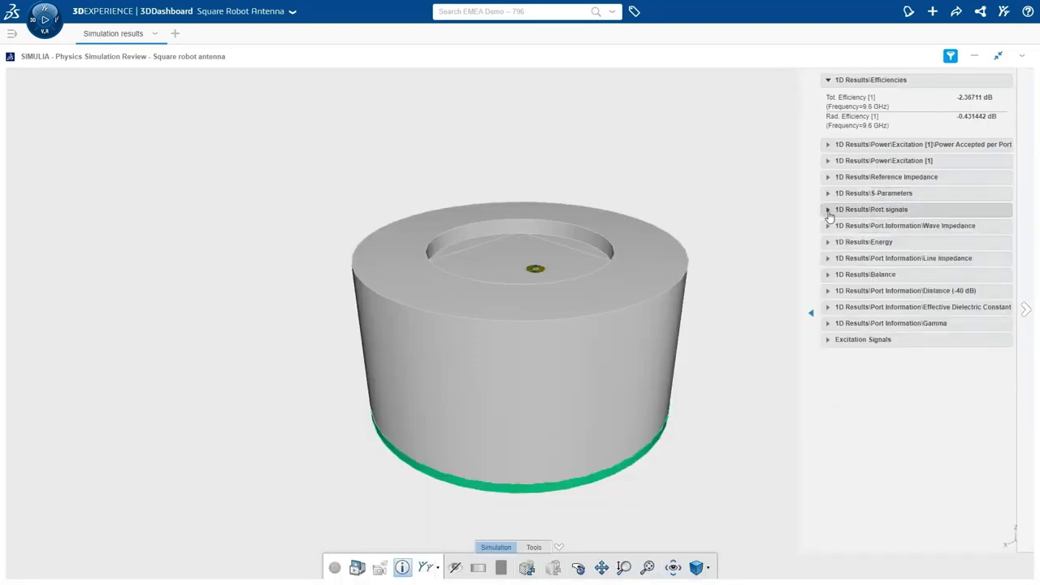
click(816, 209)
click(816, 211)
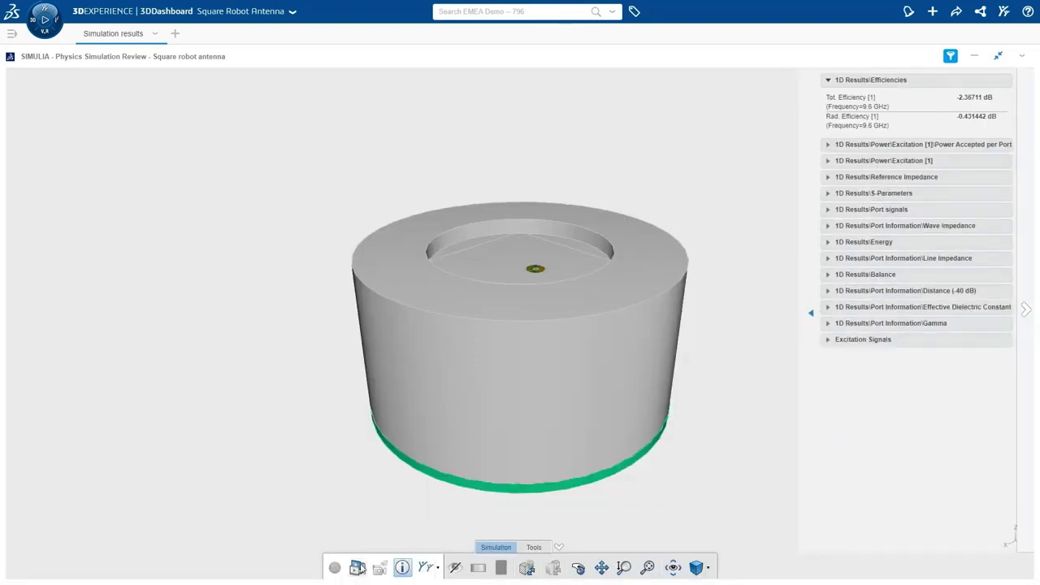
- Show the Farfield directivity result and orbit the robot to a tilted view
click(358, 567)
click(627, 232)
drag(511, 314, 655, 412)
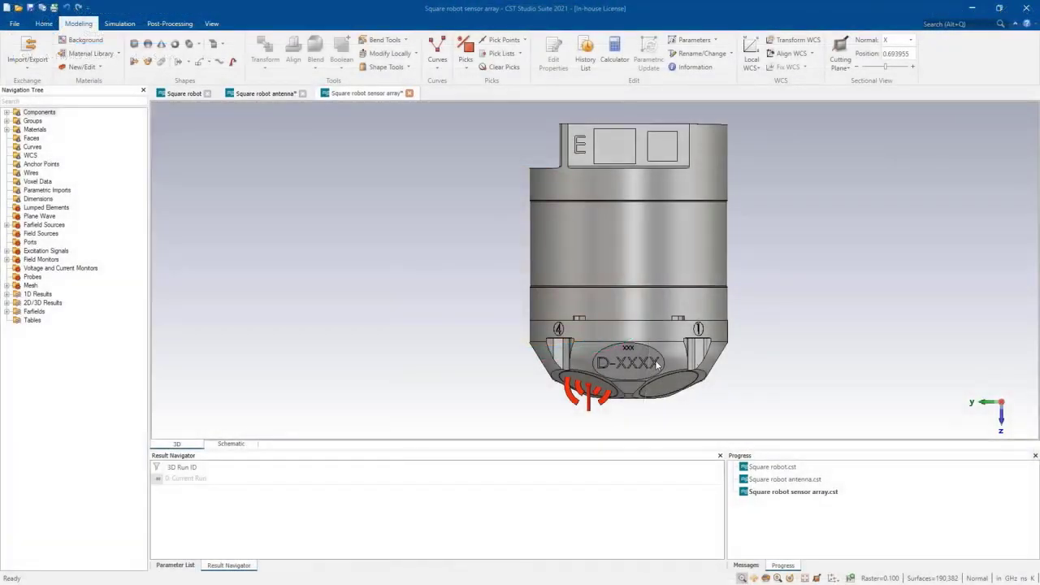
drag(655, 360, 392, 215)
scroll(392, 214, up, 3)
- Display the ffs1 farfield pattern, shrink it, and inspect the time-domain robot model
click(41, 243)
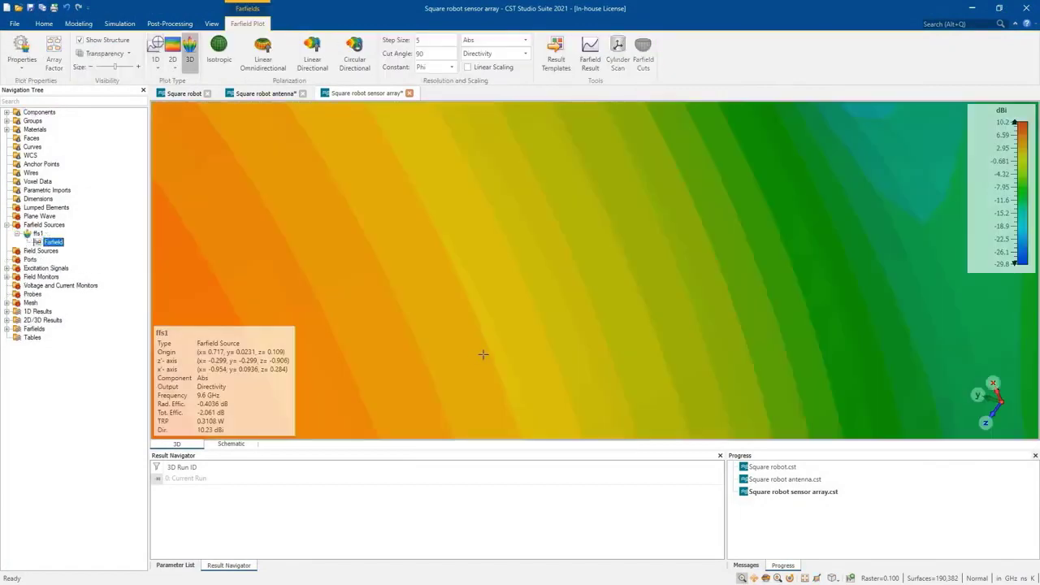
drag(132, 68, 99, 67)
scroll(553, 292, up, 10)
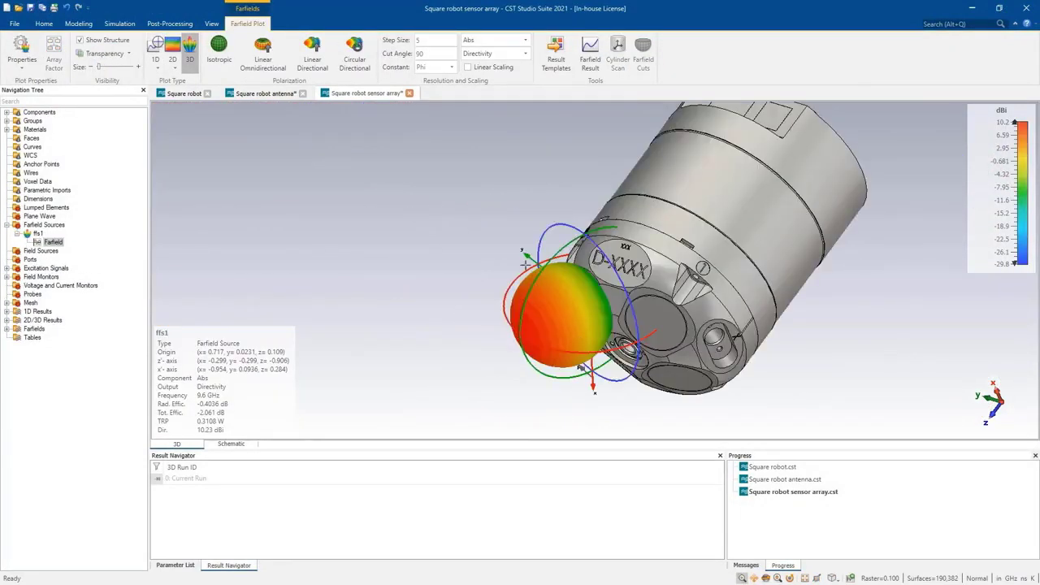
drag(569, 244, 622, 268)
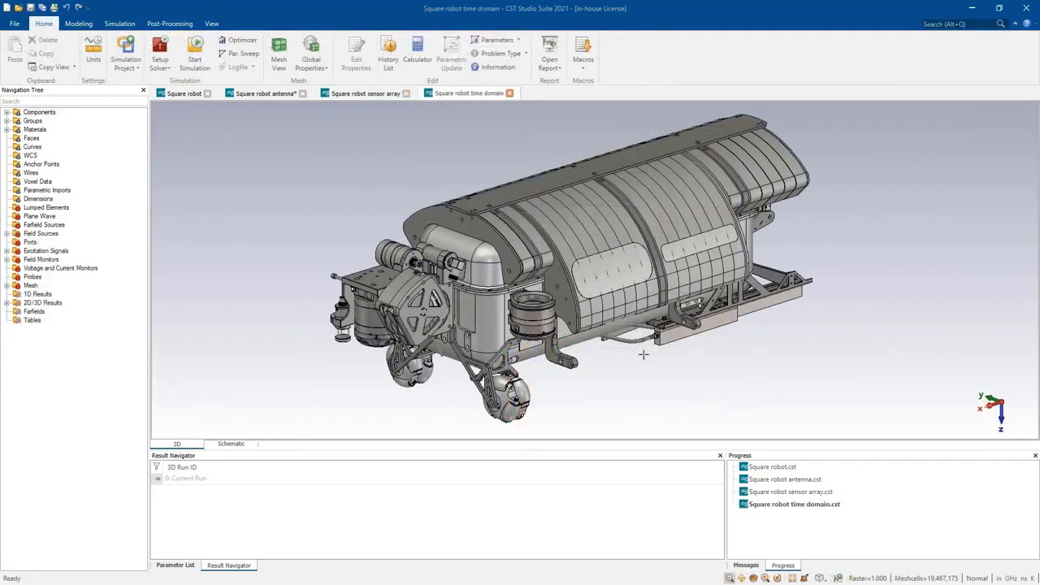
drag(645, 355, 564, 376)
scroll(639, 309, up, 5)
drag(639, 308, 365, 271)
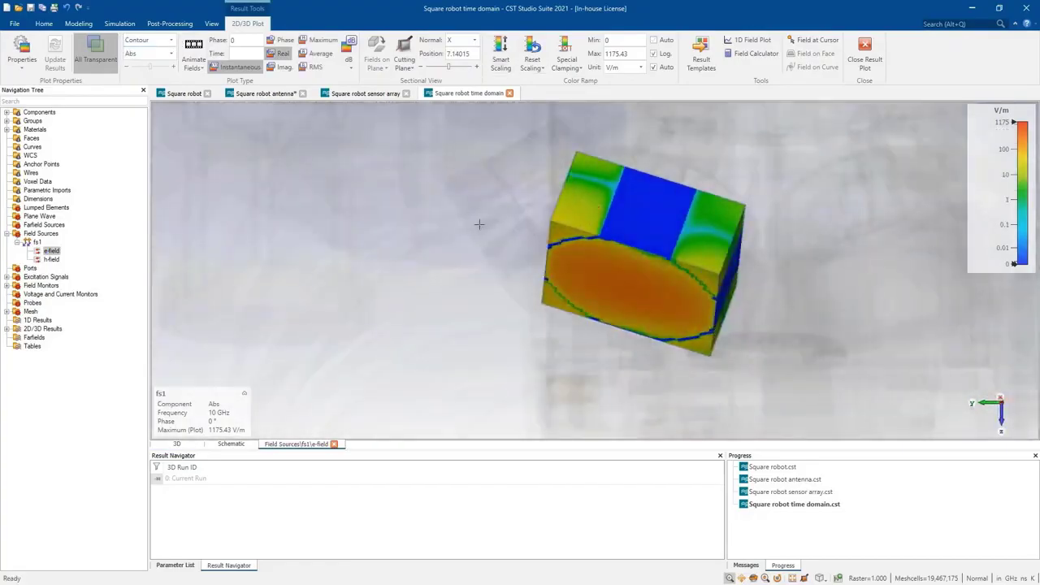
scroll(828, 267, down, 5)
- In Mesh View, animate the e-field (f=9.6) and show it on Cross Section Y
click(865, 59)
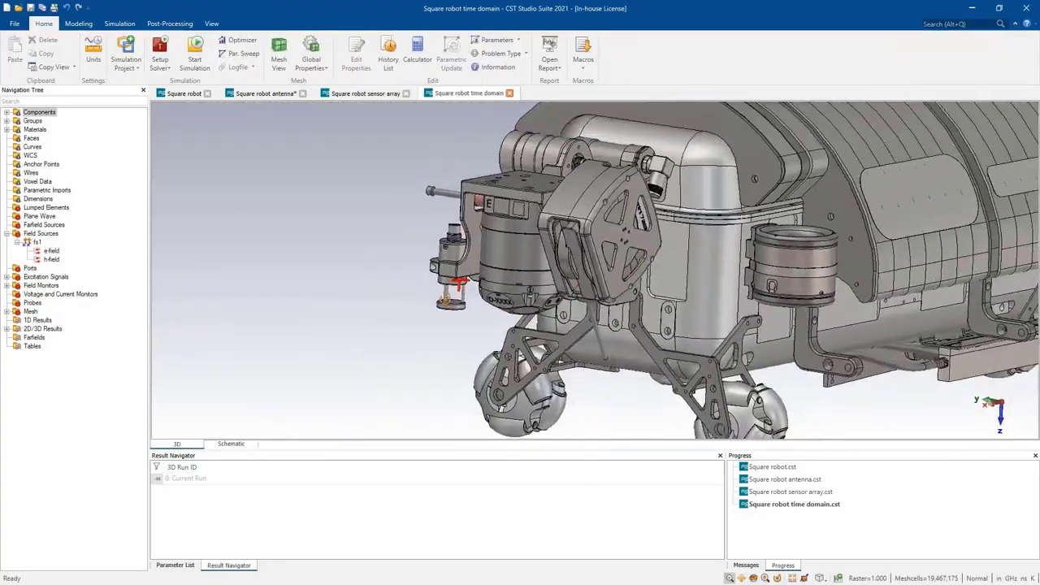
key(space)
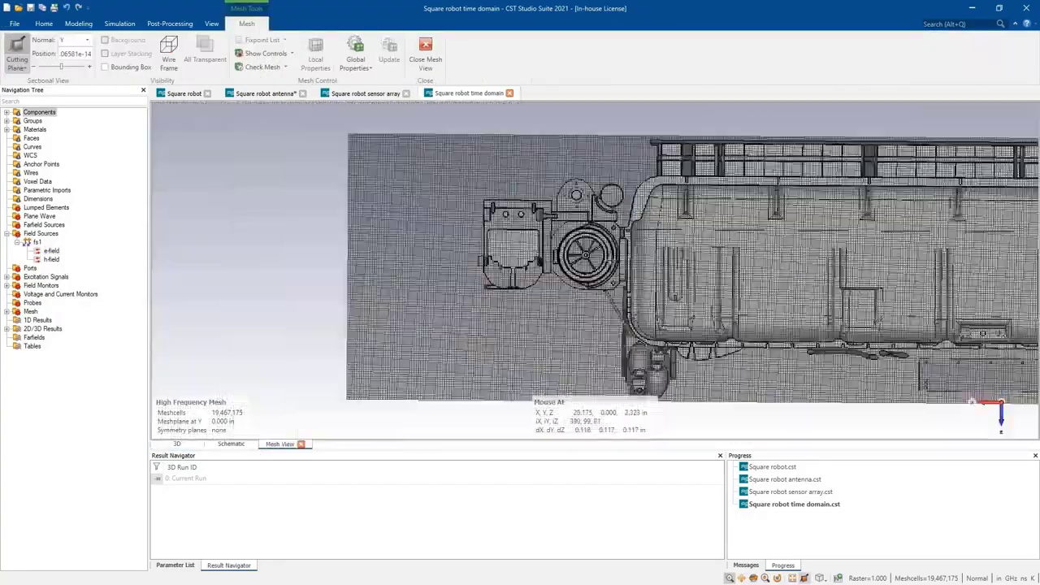
click(76, 322)
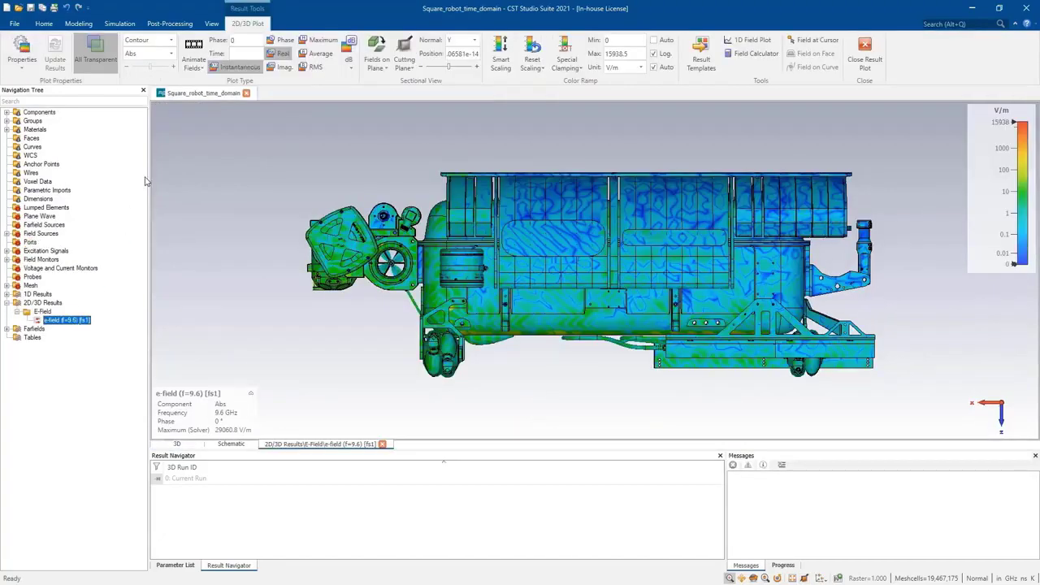
click(193, 49)
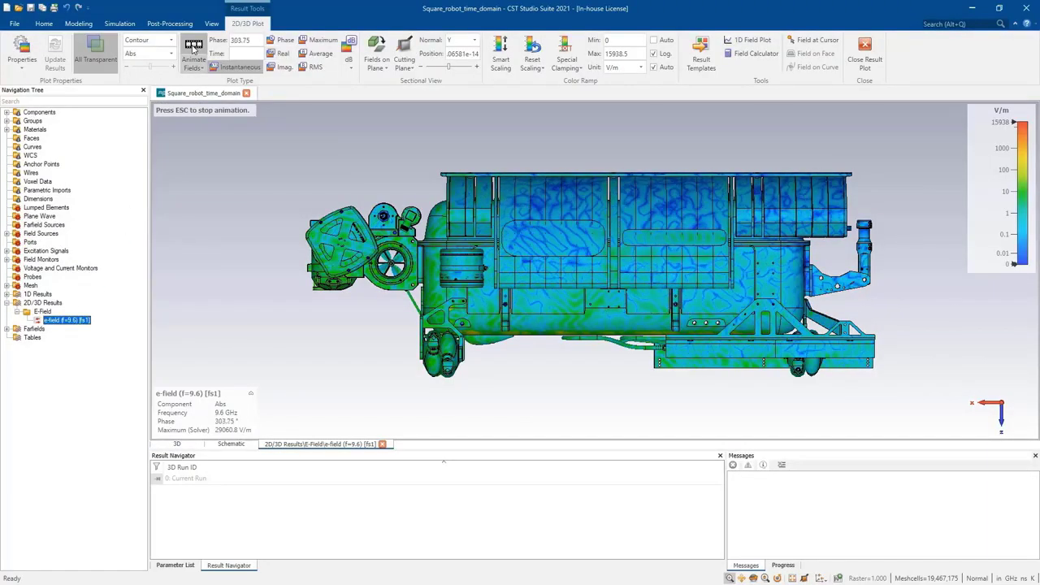
click(377, 67)
click(406, 104)
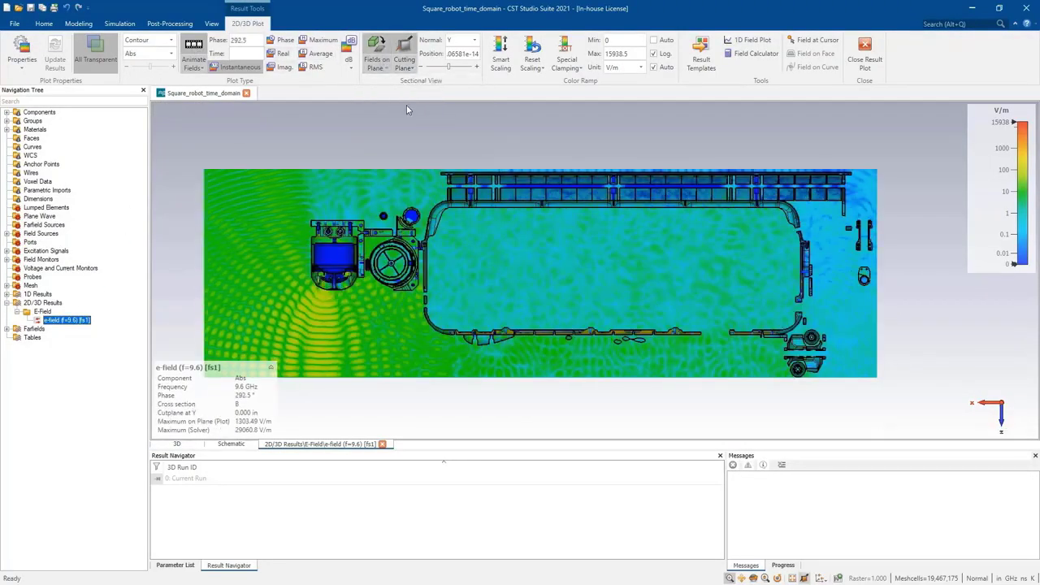
scroll(330, 280, up, 8)
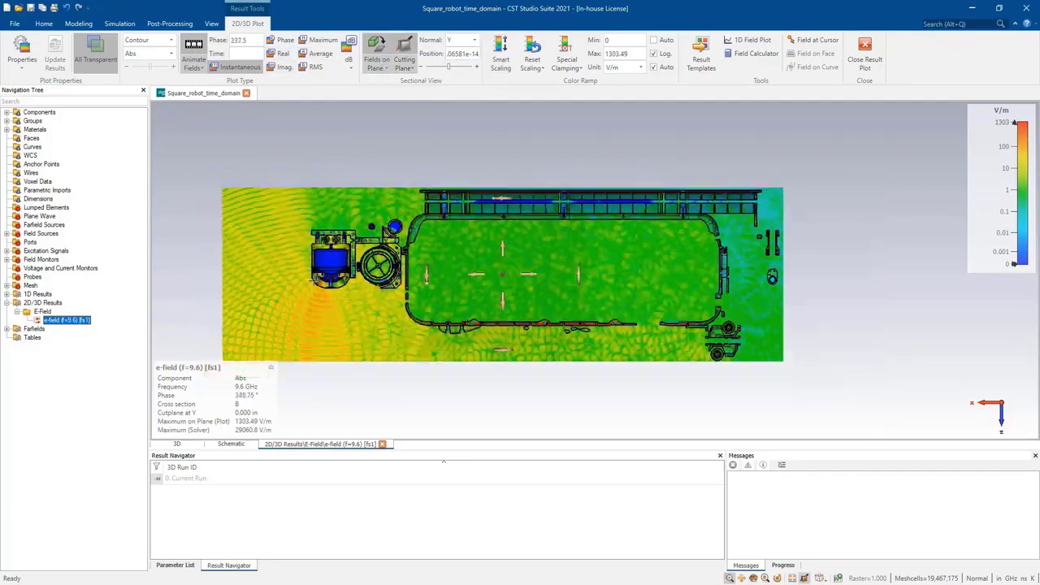